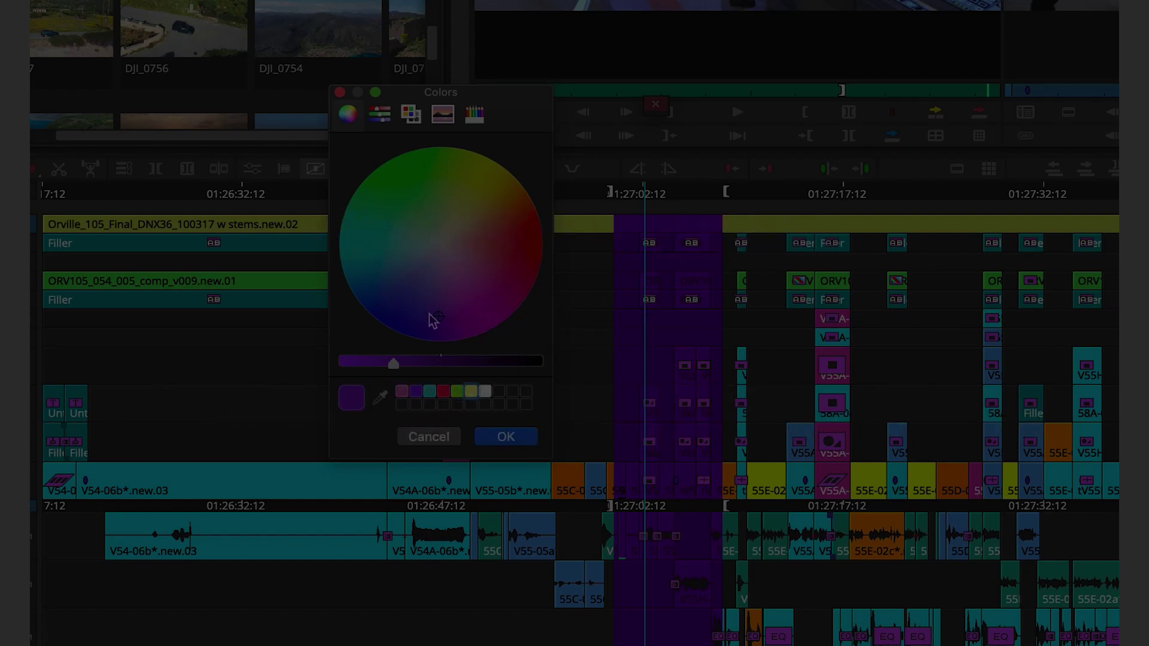
# Step: Drag the marked-region highlight colour on the colour wheel from purple to blue
pyautogui.moveTo(428, 321); pyautogui.dragTo(411, 288)
pyautogui.moveTo(410, 287); pyautogui.dragTo(377, 276)
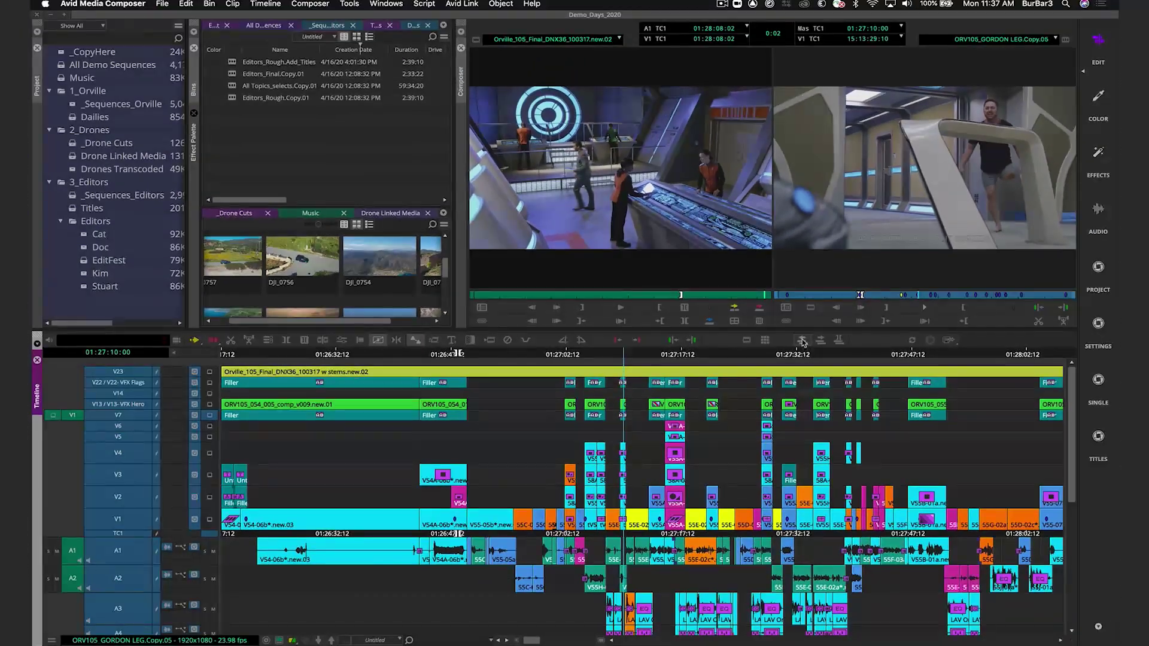
# Step: Select segments left, then right, then left of the position indicator
pyautogui.click(802, 341)
pyautogui.click(802, 342)
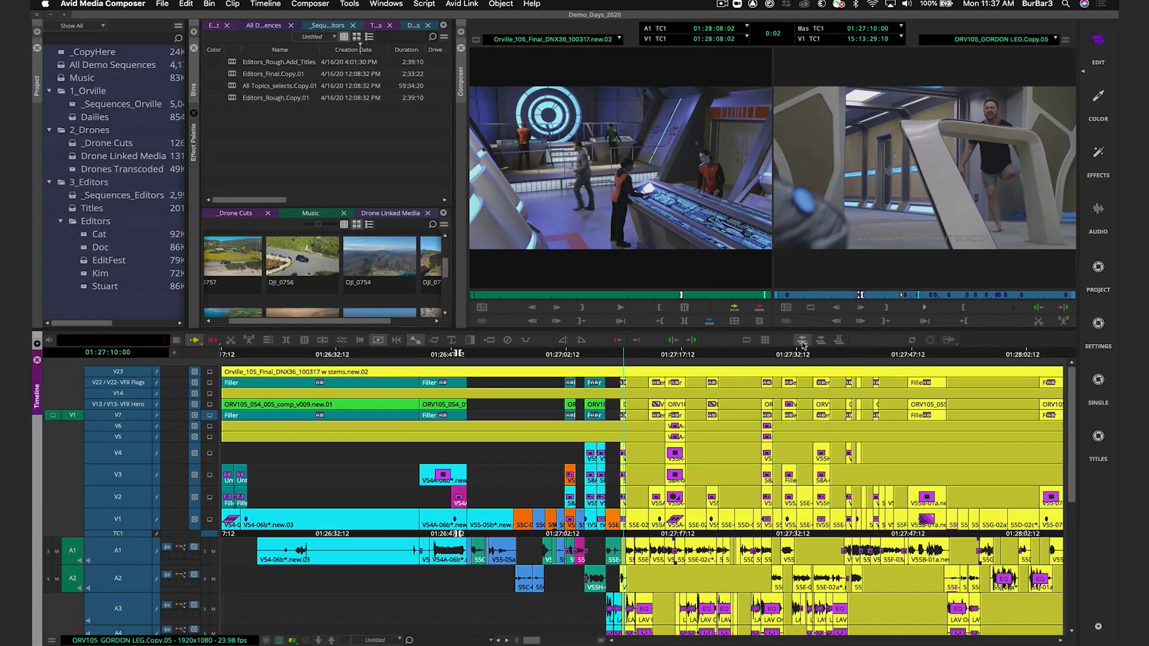
pyautogui.click(801, 341)
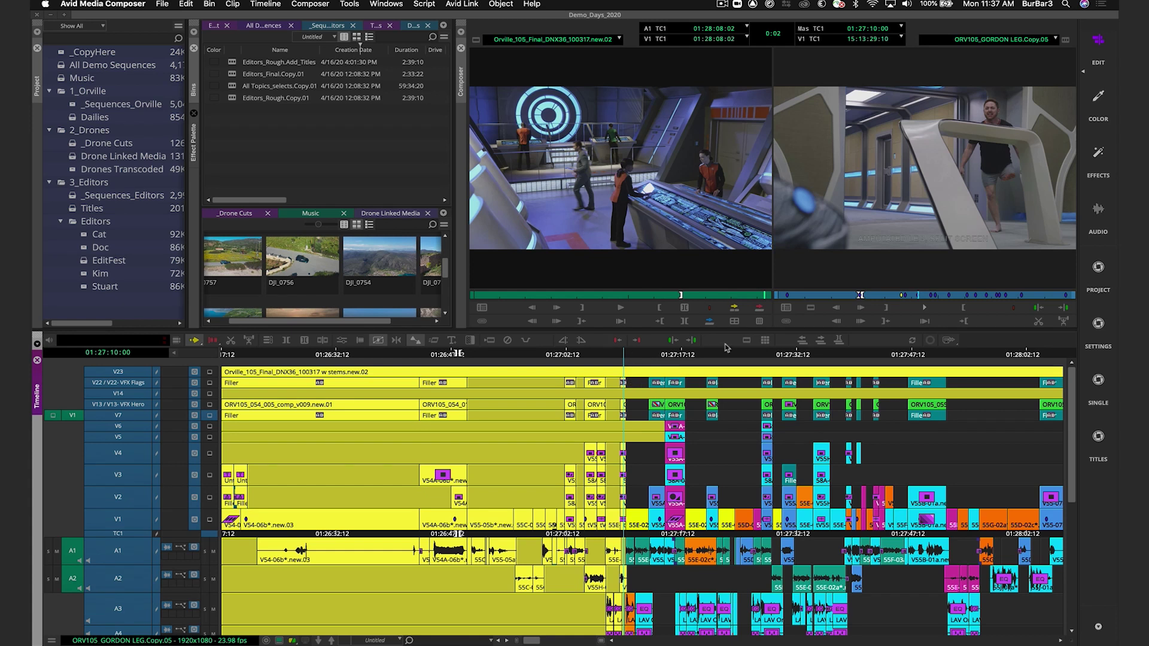
# Step: Turn the V3 and V4 track selectors off, then back on
pyautogui.click(144, 476)
pyautogui.click(138, 457)
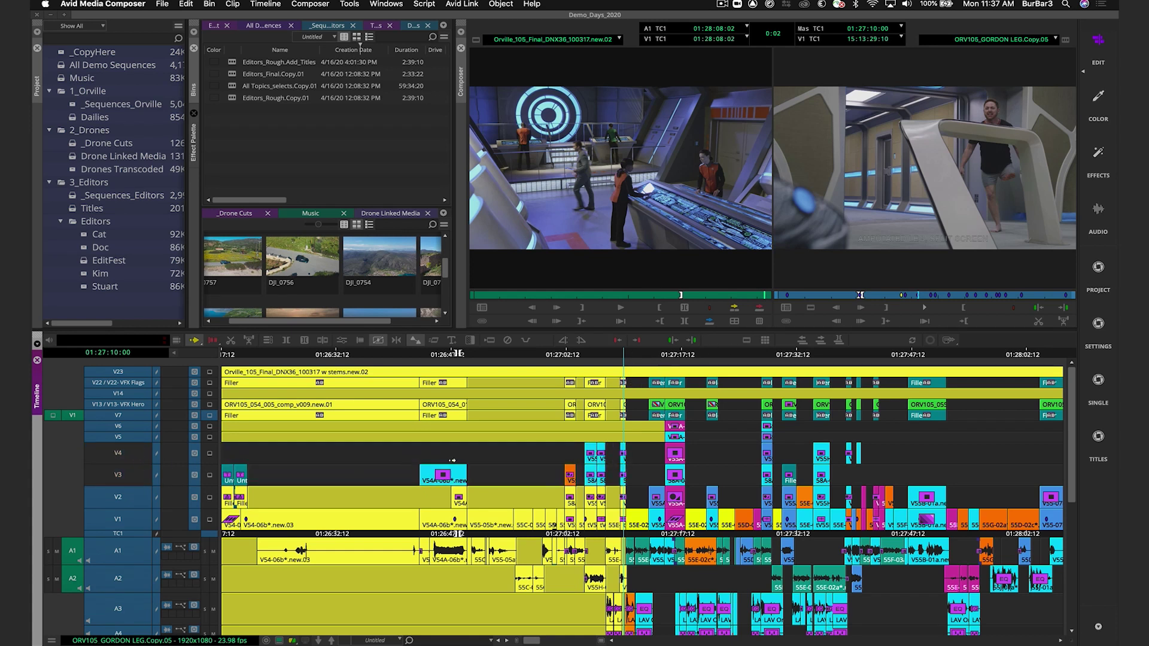
pyautogui.click(133, 458)
pyautogui.click(131, 475)
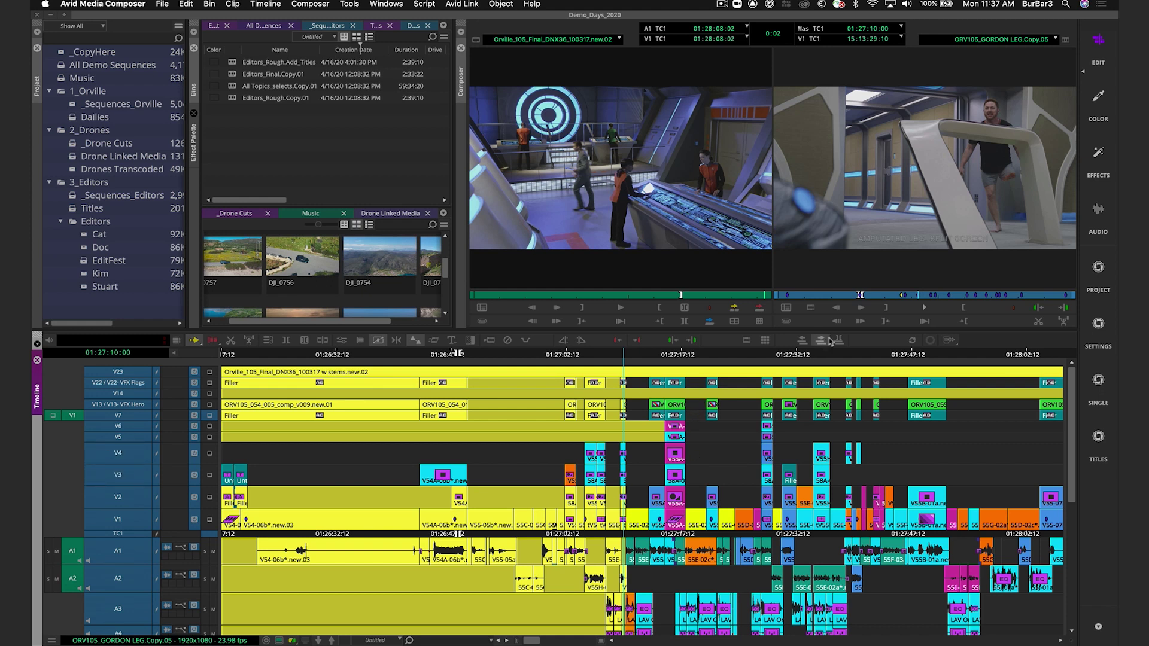
# Step: Alternate Select To the Right and To the Left, ending with clips left of the position indicator
pyautogui.click(802, 341)
pyautogui.click(806, 342)
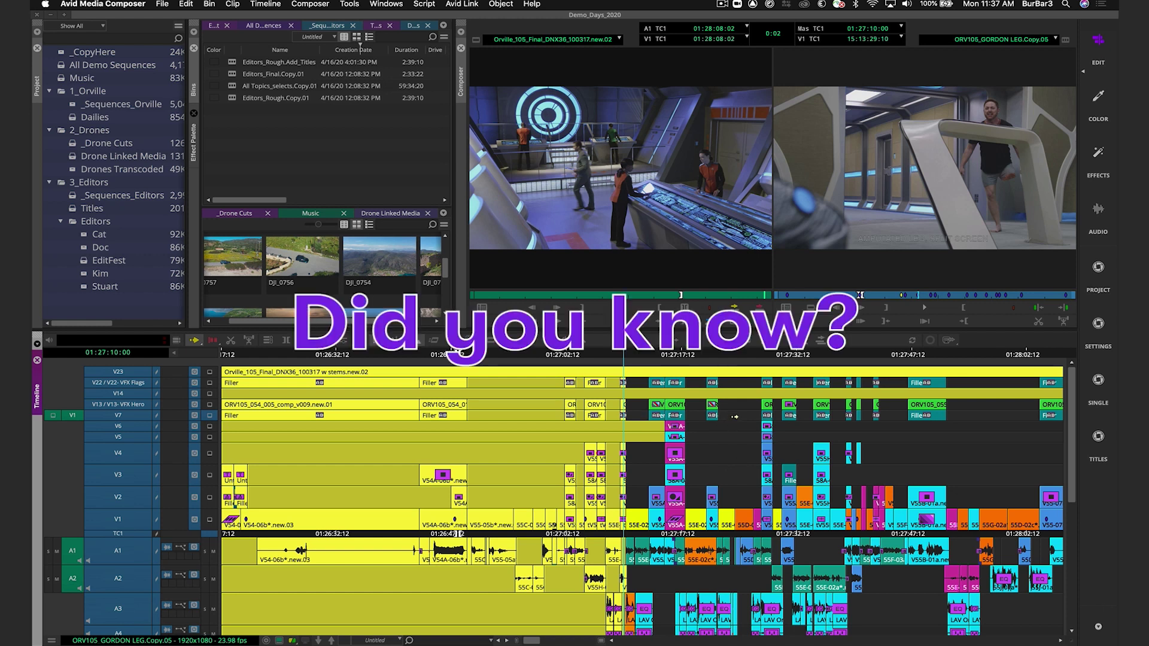
pyautogui.click(803, 341)
pyautogui.click(820, 340)
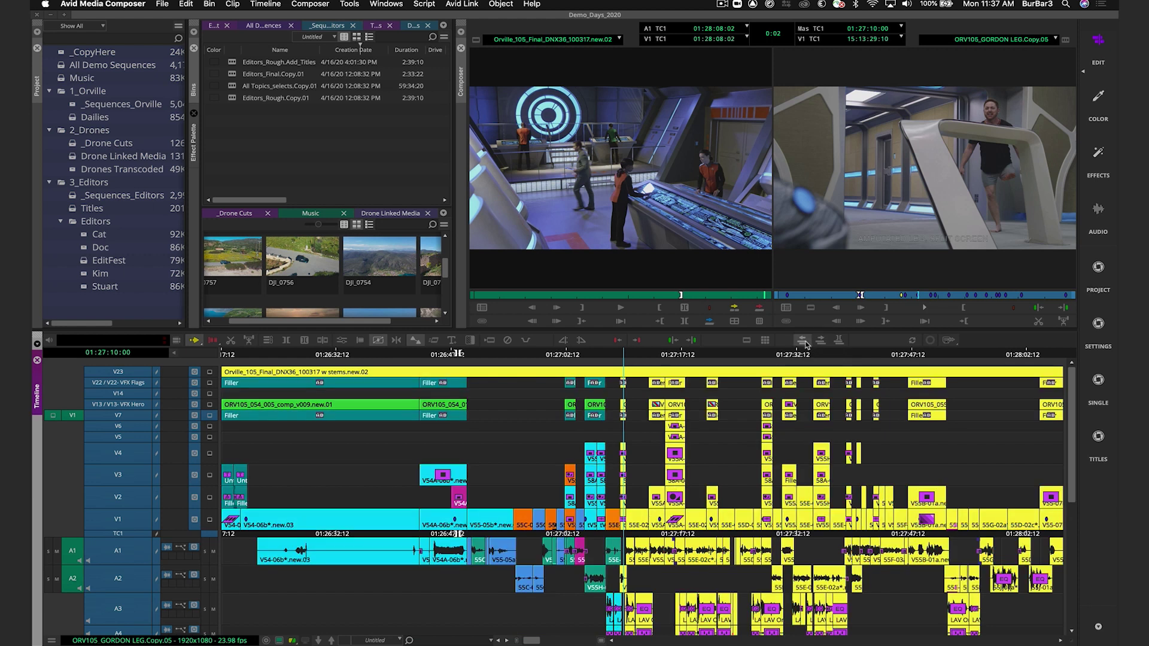
pyautogui.click(802, 341)
pyautogui.click(820, 340)
pyautogui.click(802, 341)
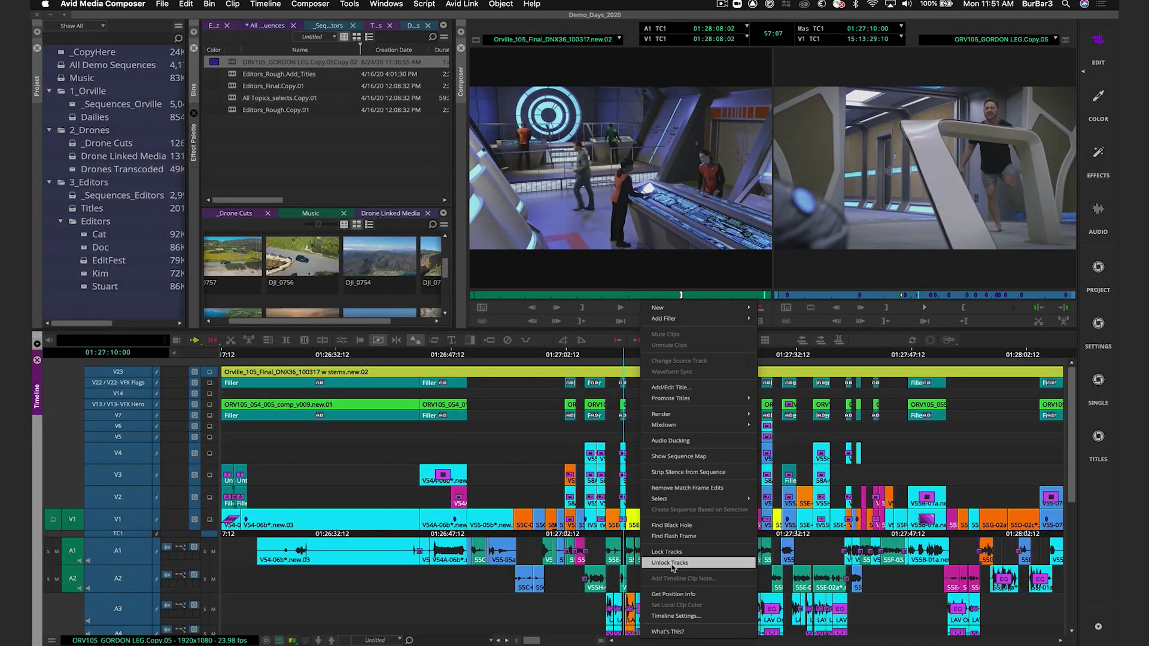
# Step: Uncheck Select Filler with Segment Tools on the Edit tab of Timeline Settings
pyautogui.click(675, 615)
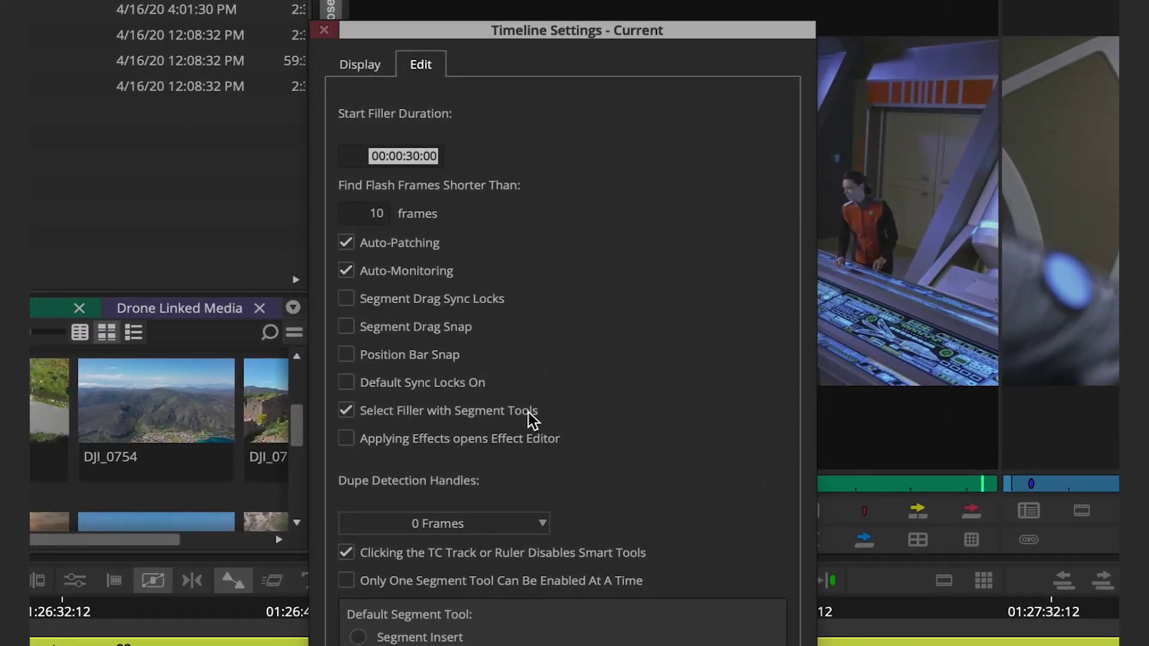
pyautogui.click(349, 413)
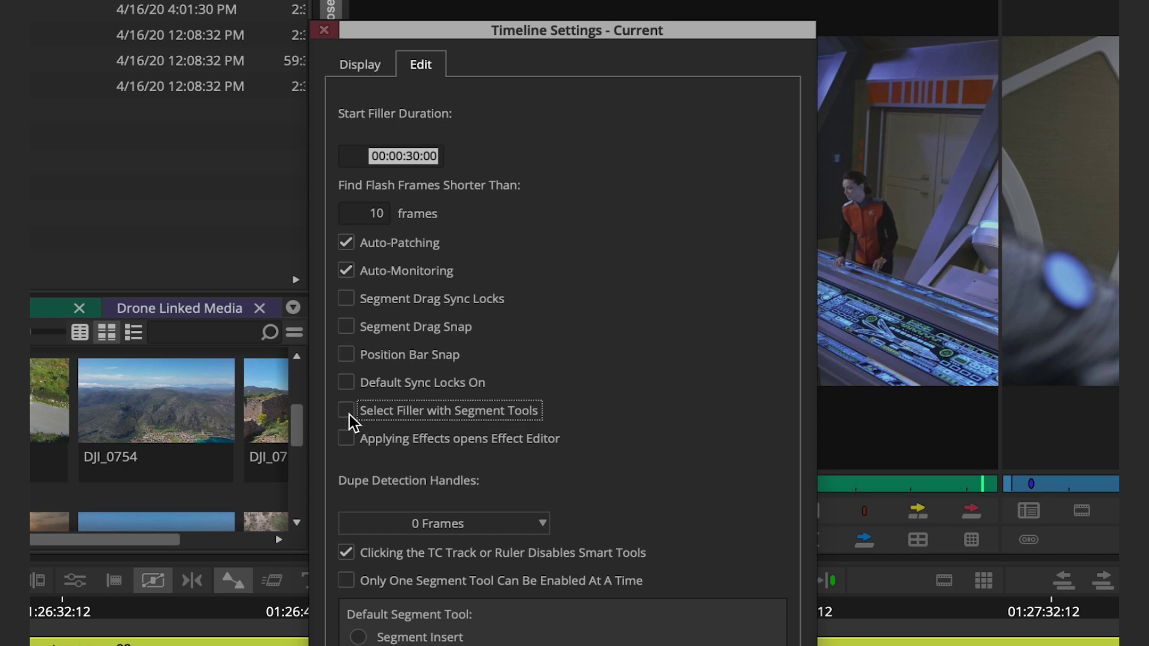
pyautogui.press('Return')
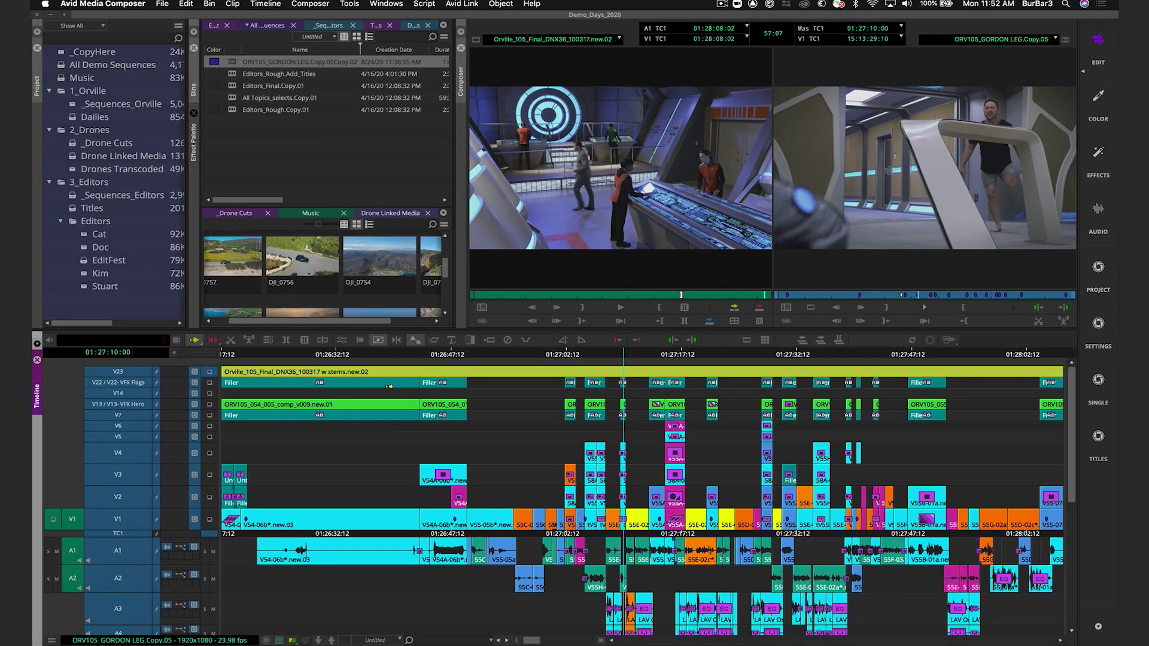
# Step: Select the V7 filler, move the position indicator earlier and play the sequence
pyautogui.click(432, 415)
pyautogui.click(504, 421)
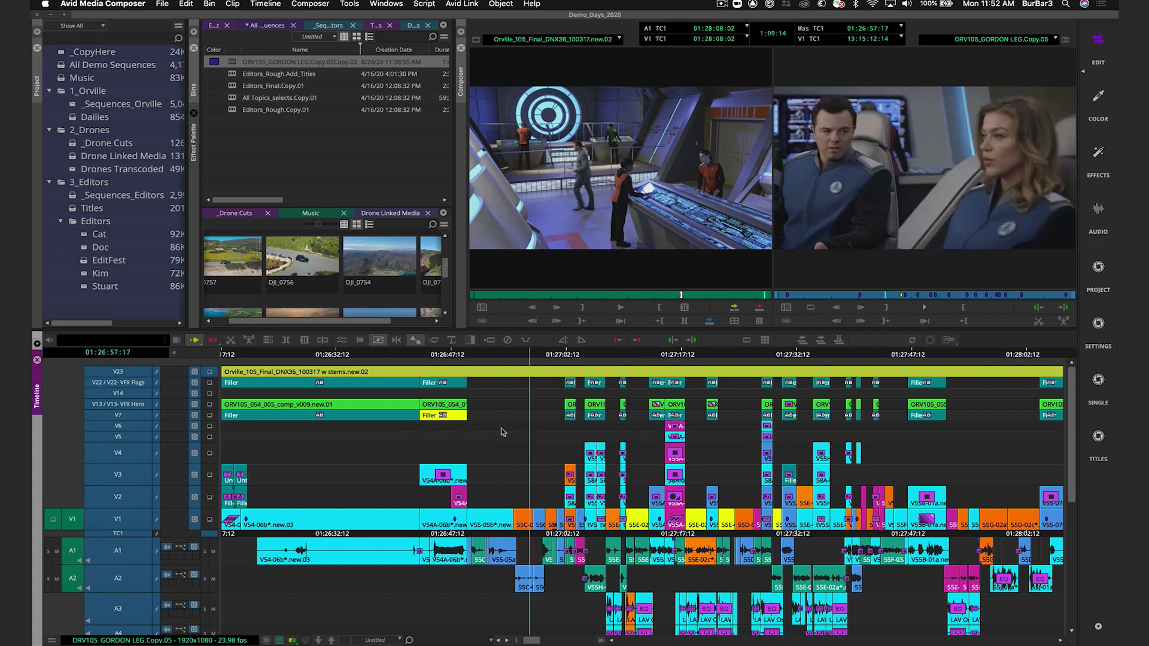
pyautogui.press('space')
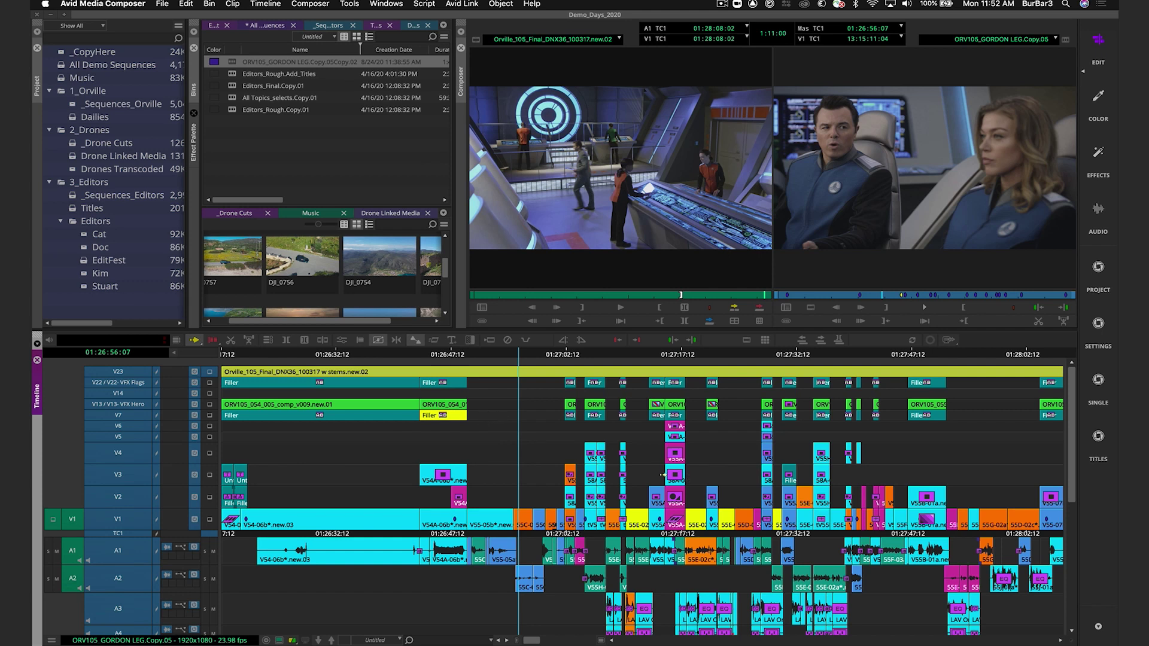
# Step: Lasso a block of segments across the tracks, then clear the selection
pyautogui.click(538, 367)
pyautogui.moveTo(556, 372)
pyautogui.mouseDown()
pyautogui.moveTo(700, 507)
pyautogui.moveTo(800, 577)
pyautogui.mouseUp()
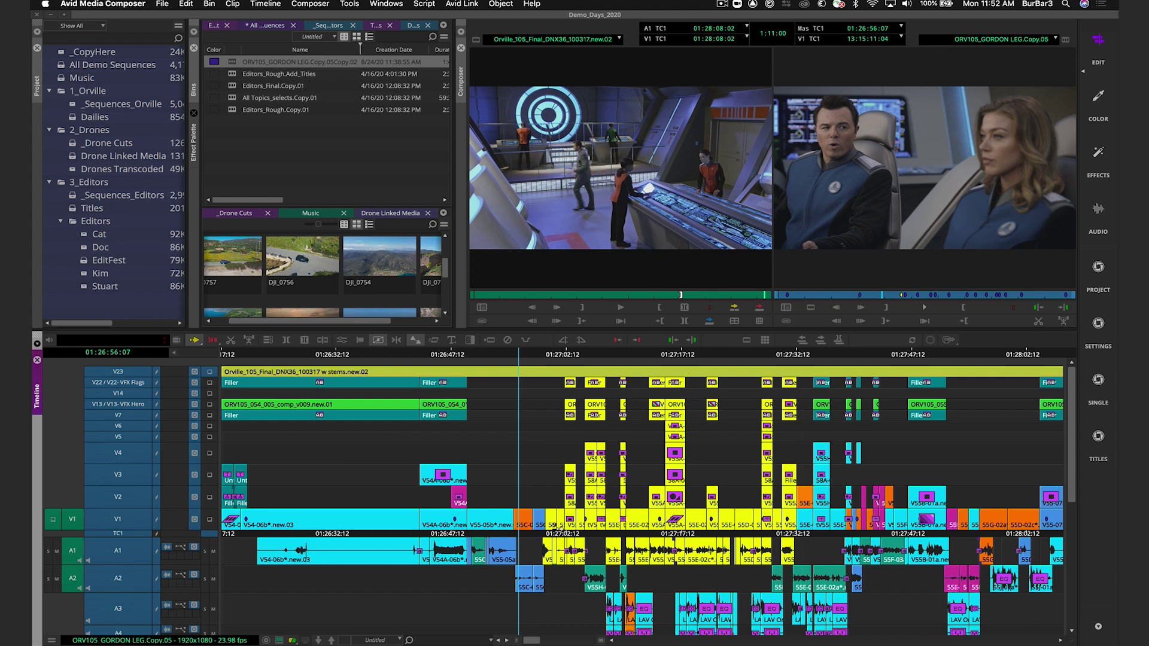
pyautogui.click(539, 367)
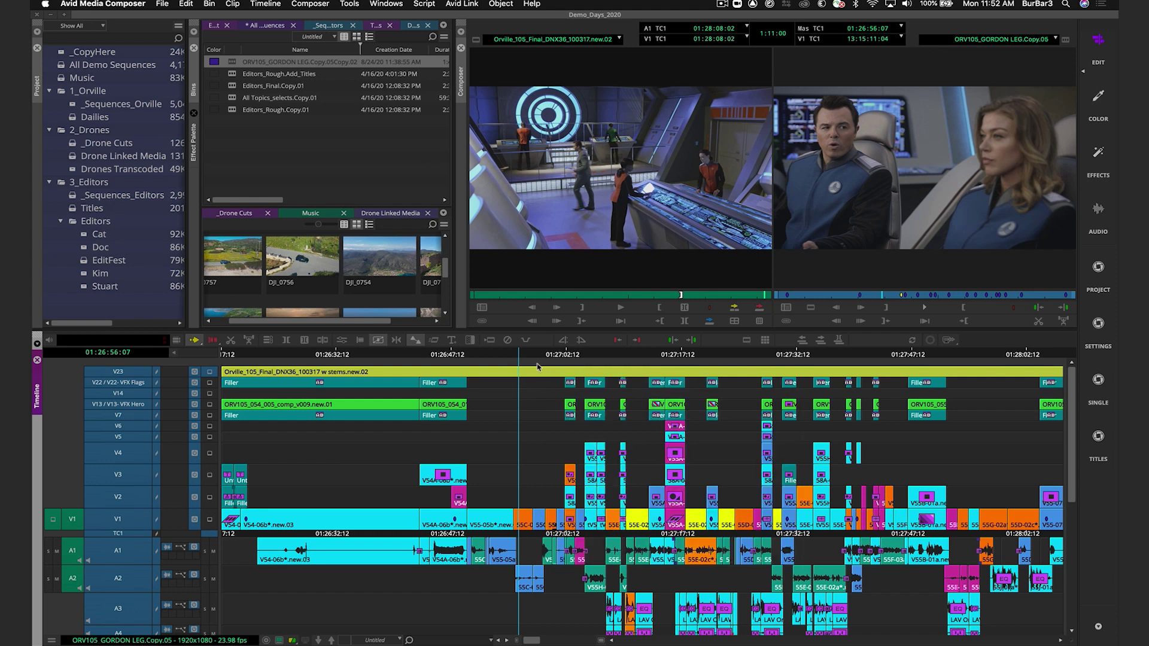
pyautogui.rightClick(537, 366)
# Step: Re-enable Select Filler with Segment Tools and lasso segments from V22 to A1, filler included
pyautogui.click(580, 618)
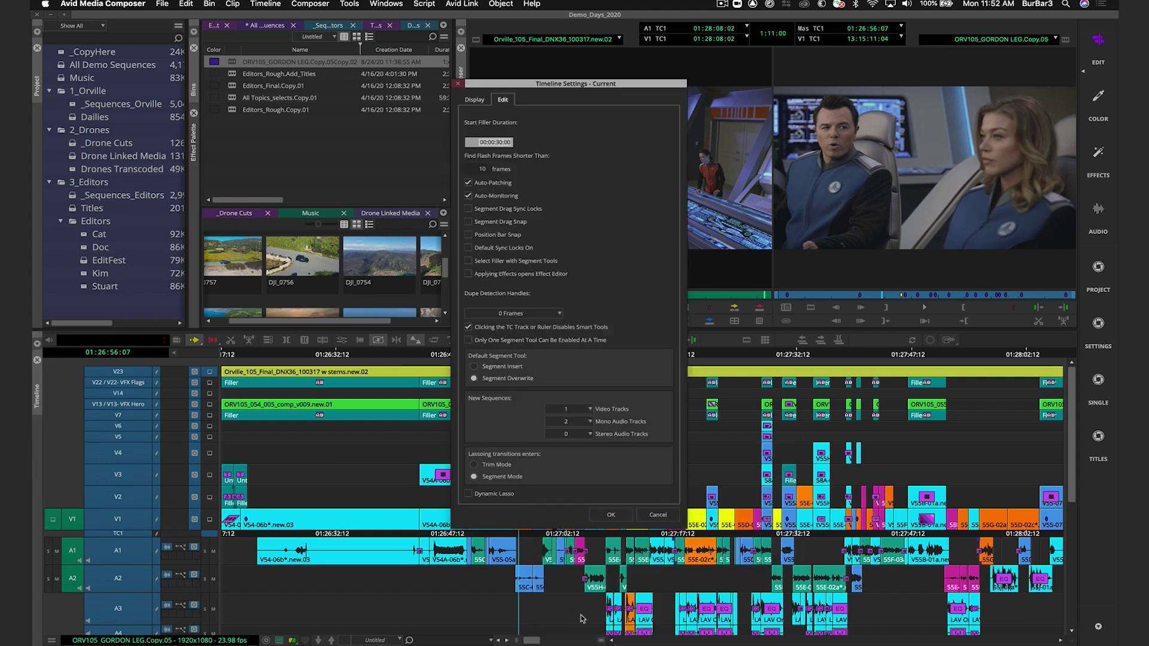
pyautogui.click(488, 261)
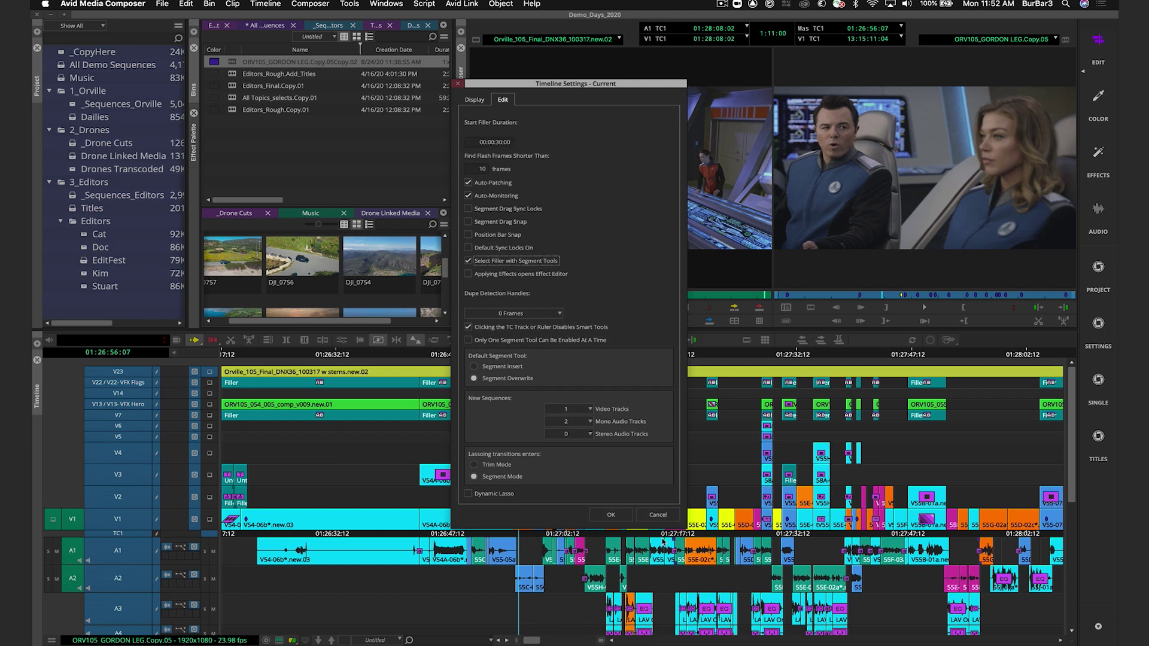
pyautogui.click(611, 514)
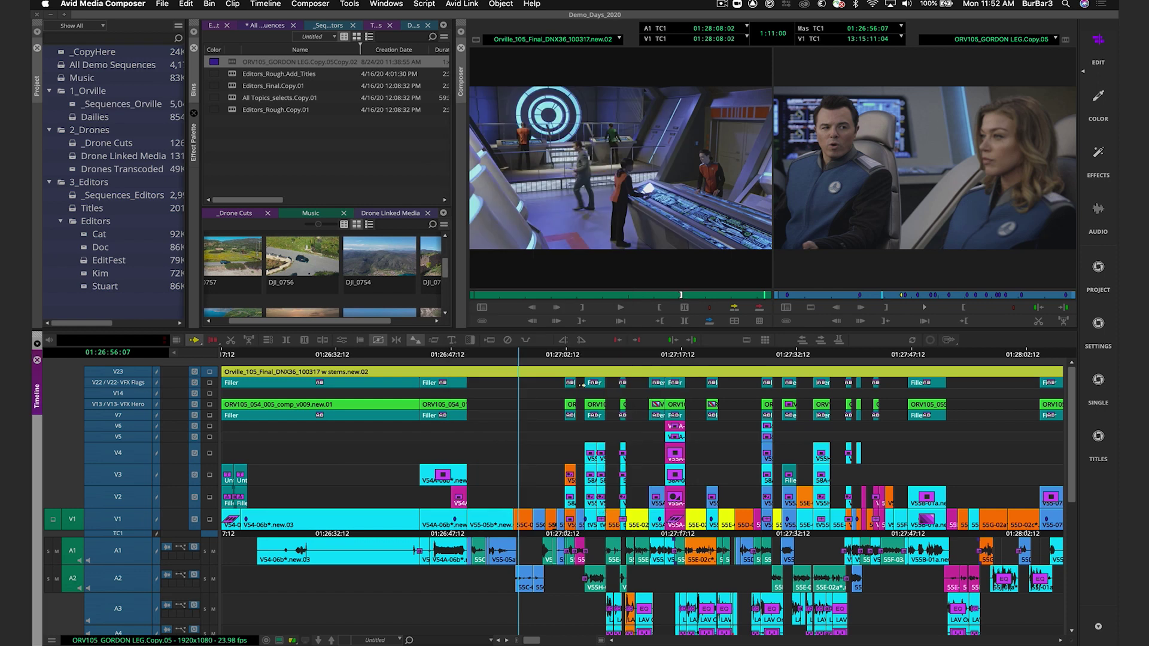
pyautogui.moveTo(530, 364); pyautogui.dragTo(784, 574)
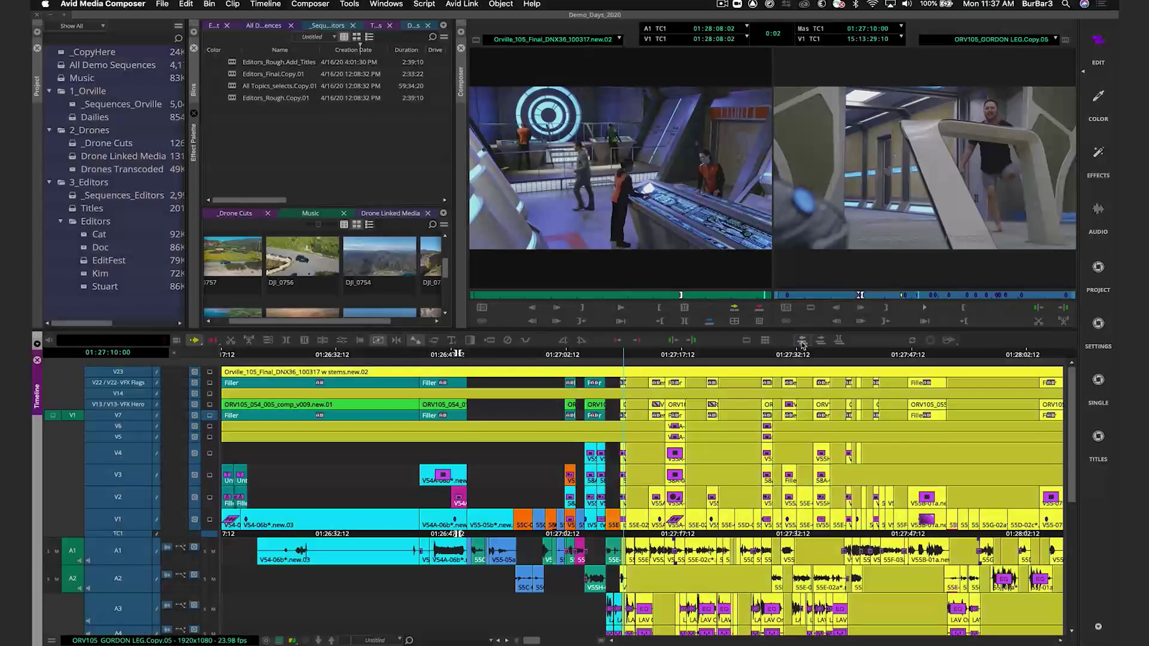
pyautogui.click(802, 341)
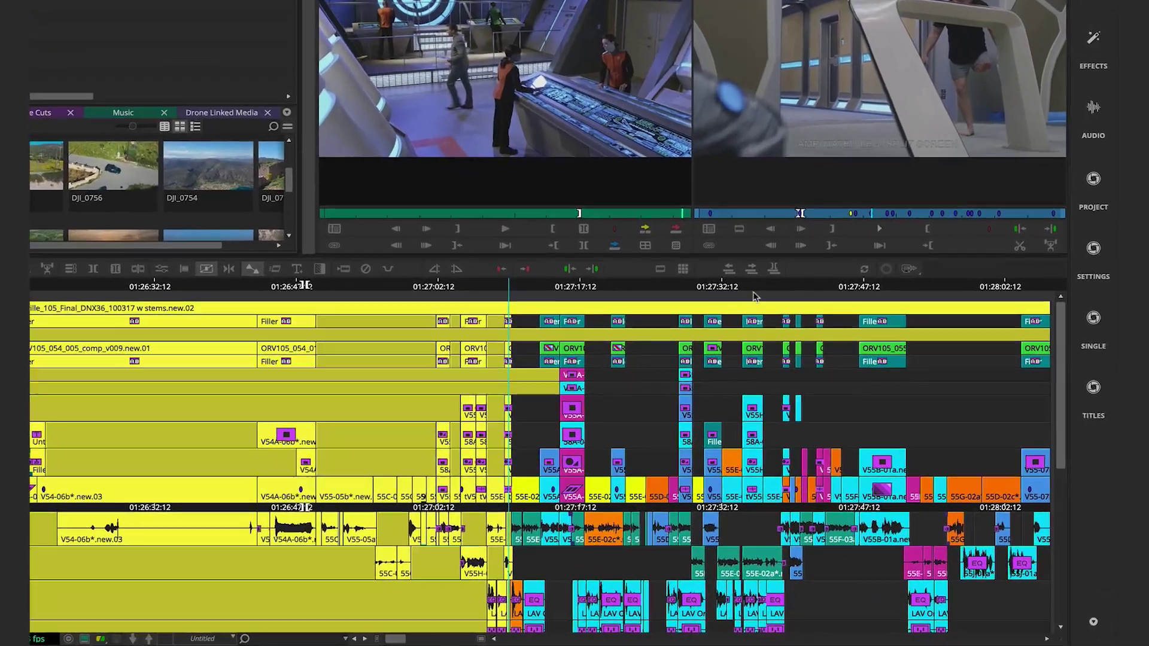
# Step: Clear the selection and select every clip left of the position indicator
pyautogui.click(755, 296)
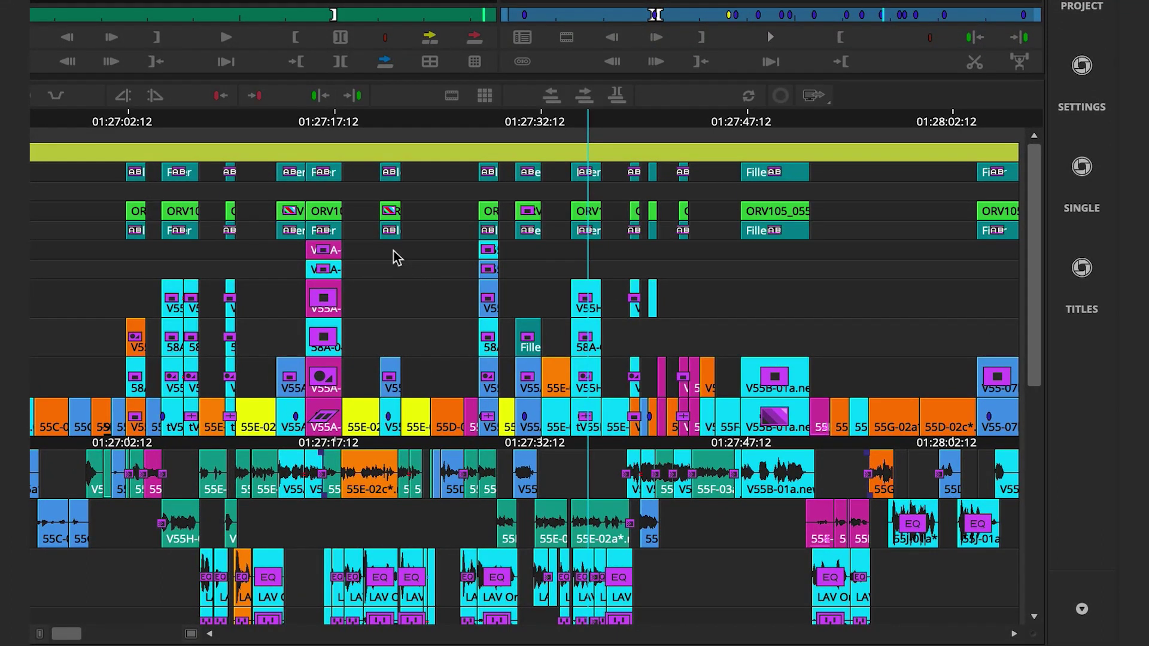
pyautogui.rightClick(429, 227)
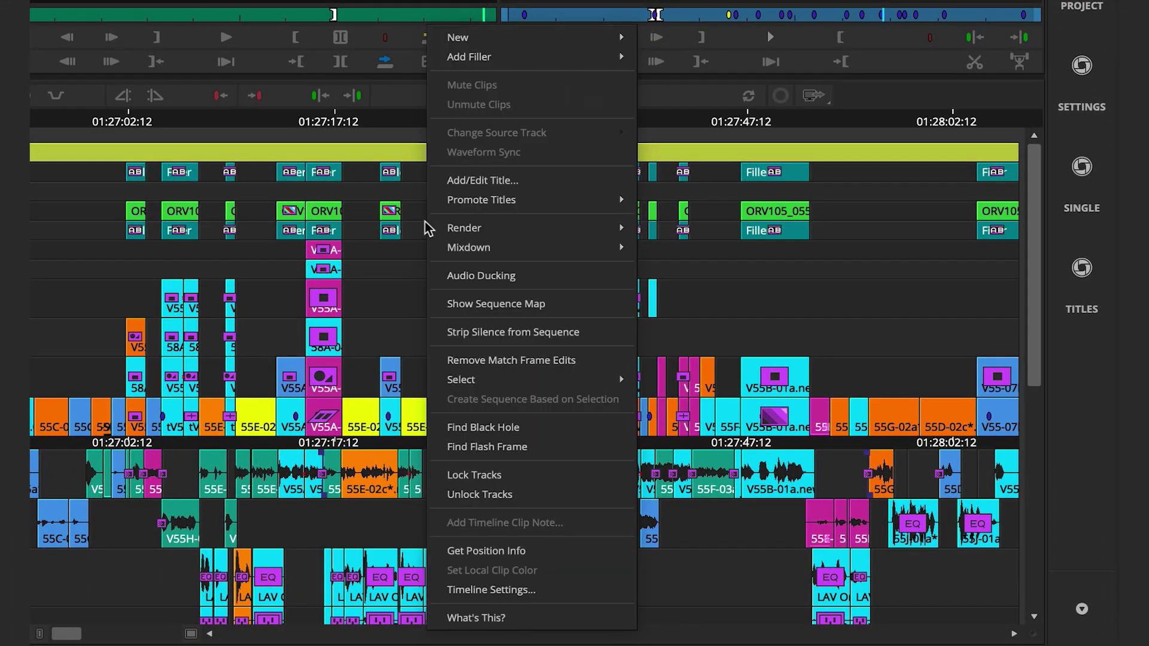
pyautogui.moveTo(479, 382)
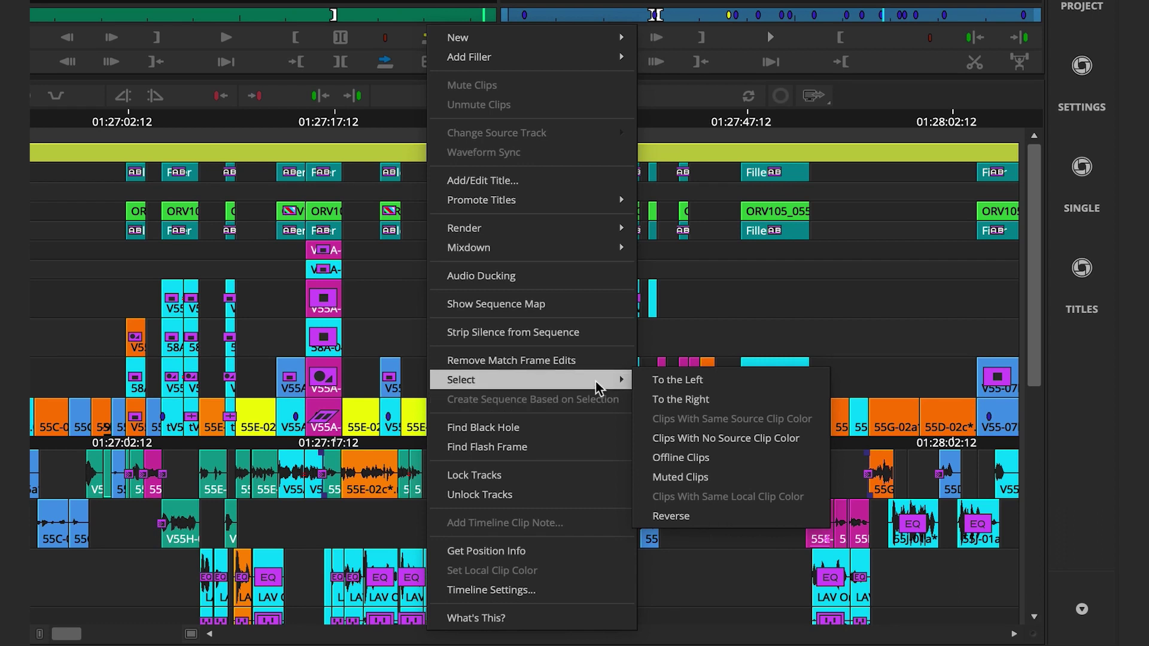
pyautogui.click(669, 383)
# Step: Select every clip right of the position indicator instead
pyautogui.rightClick(619, 365)
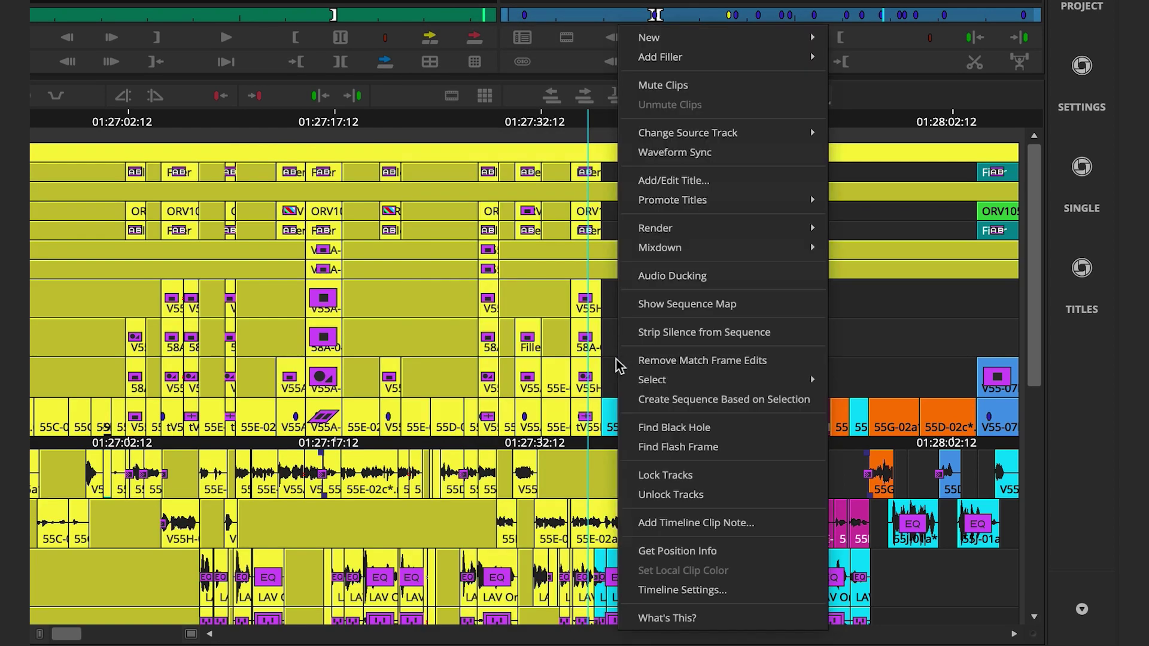
pyautogui.moveTo(646, 386)
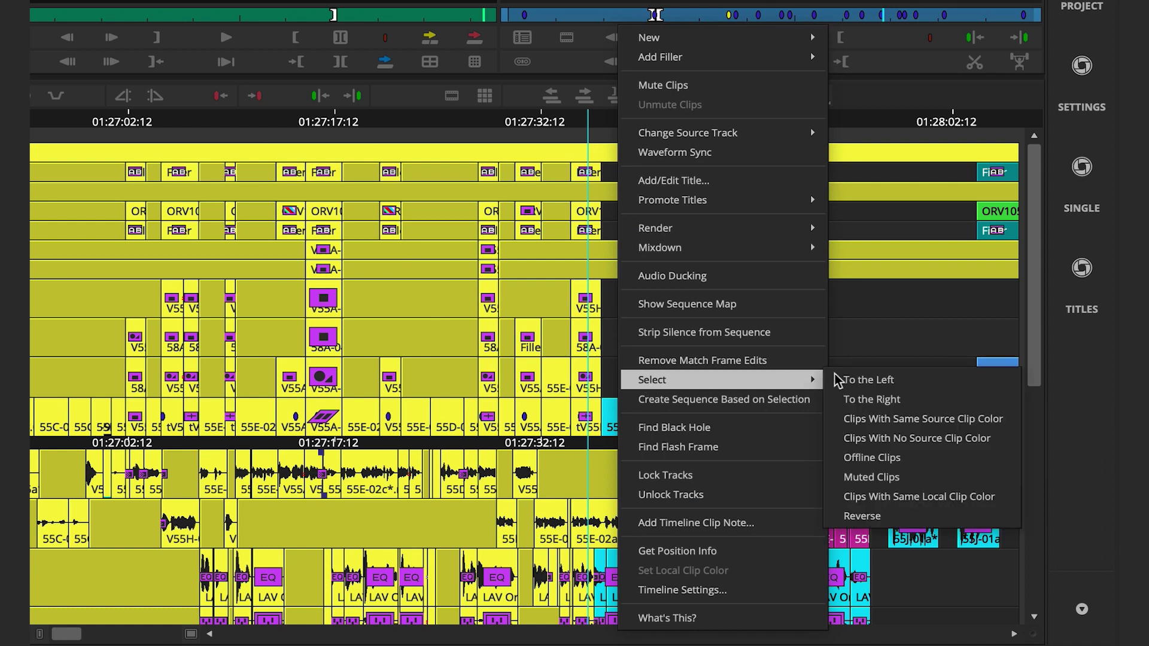
pyautogui.click(861, 397)
# Step: Select all clips sharing the same source clip colour
pyautogui.rightClick(255, 274)
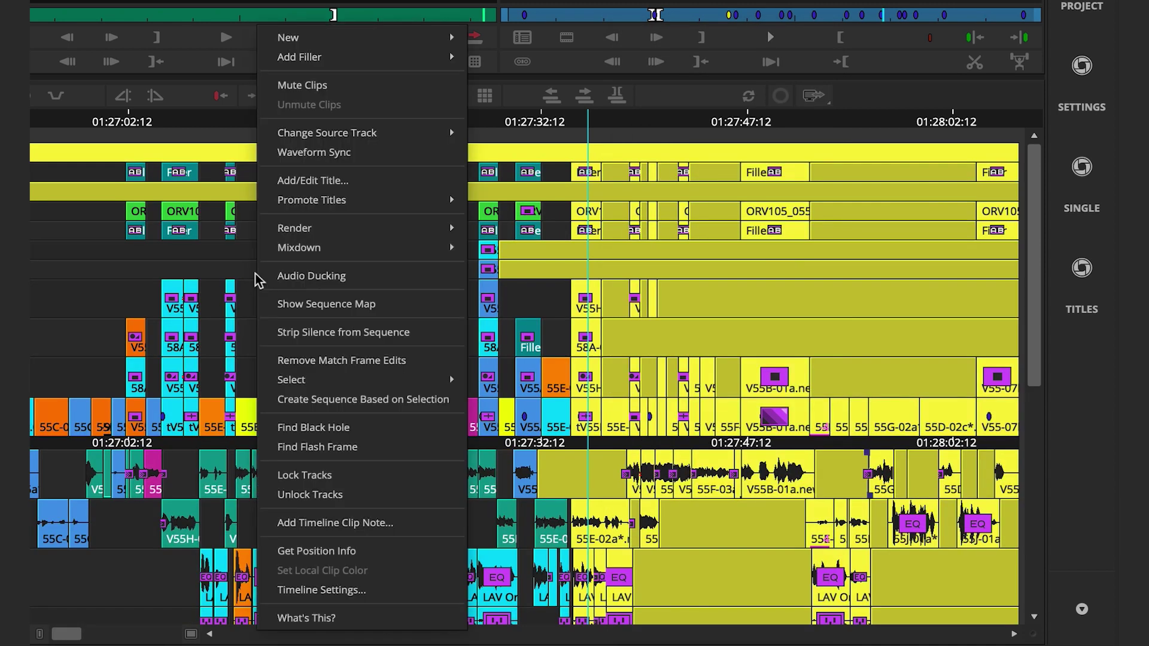
pyautogui.moveTo(301, 380)
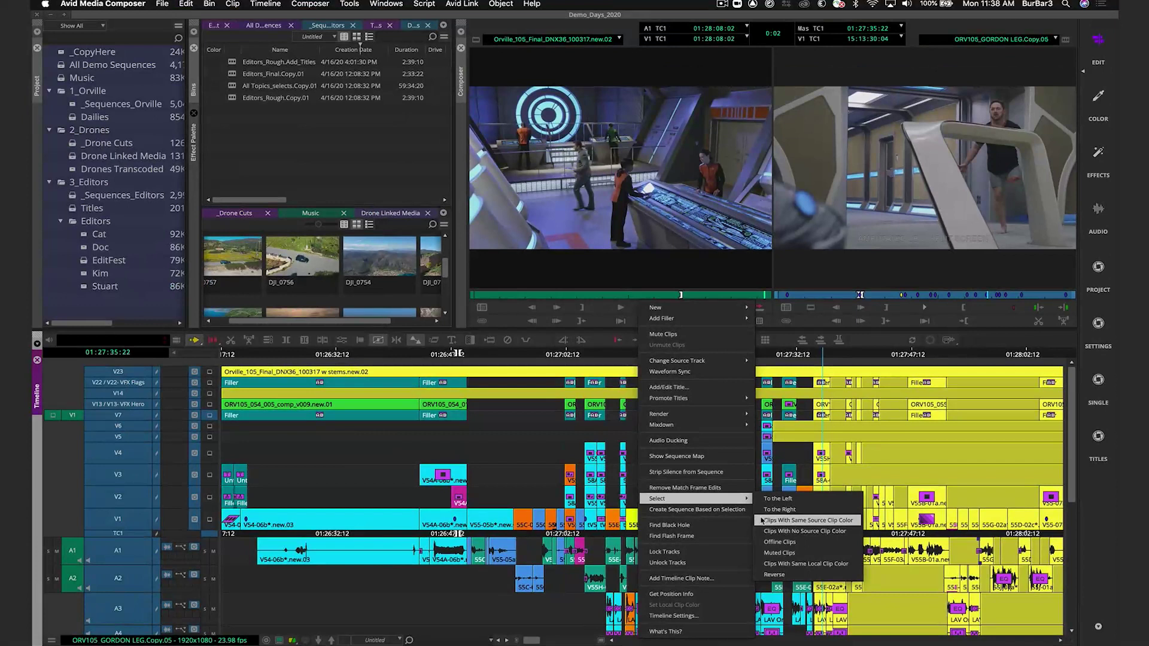
pyautogui.click(761, 520)
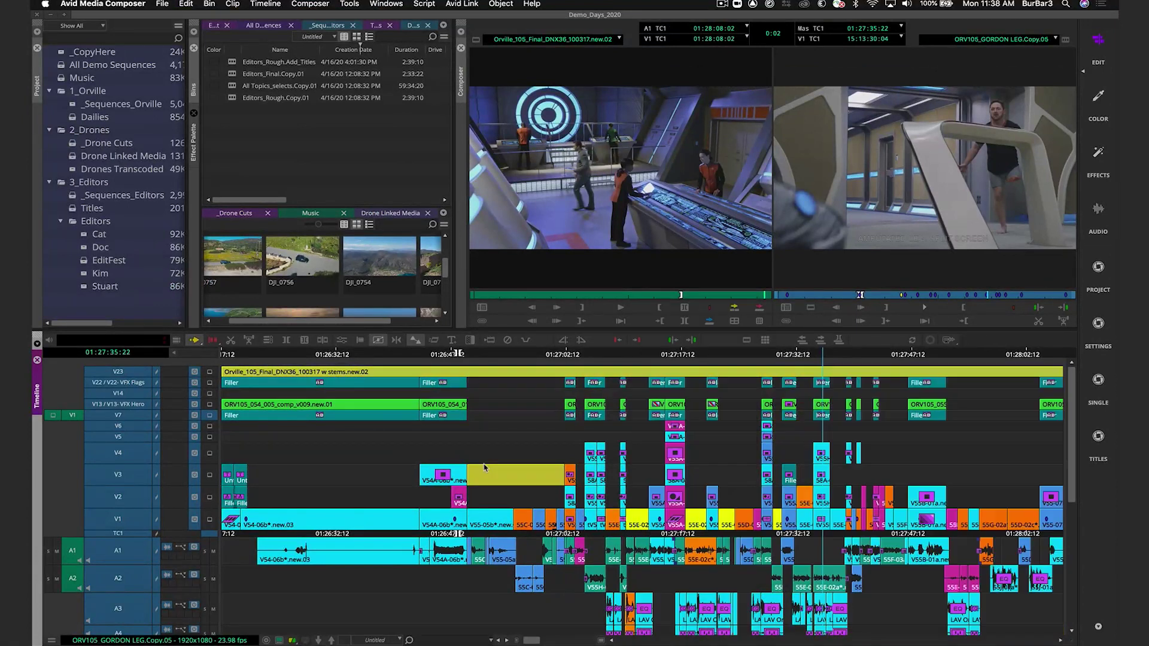
# Step: Select the V54-06b*.new.03 clip on V1 plus all clips with its source clip colour
pyautogui.click(383, 518)
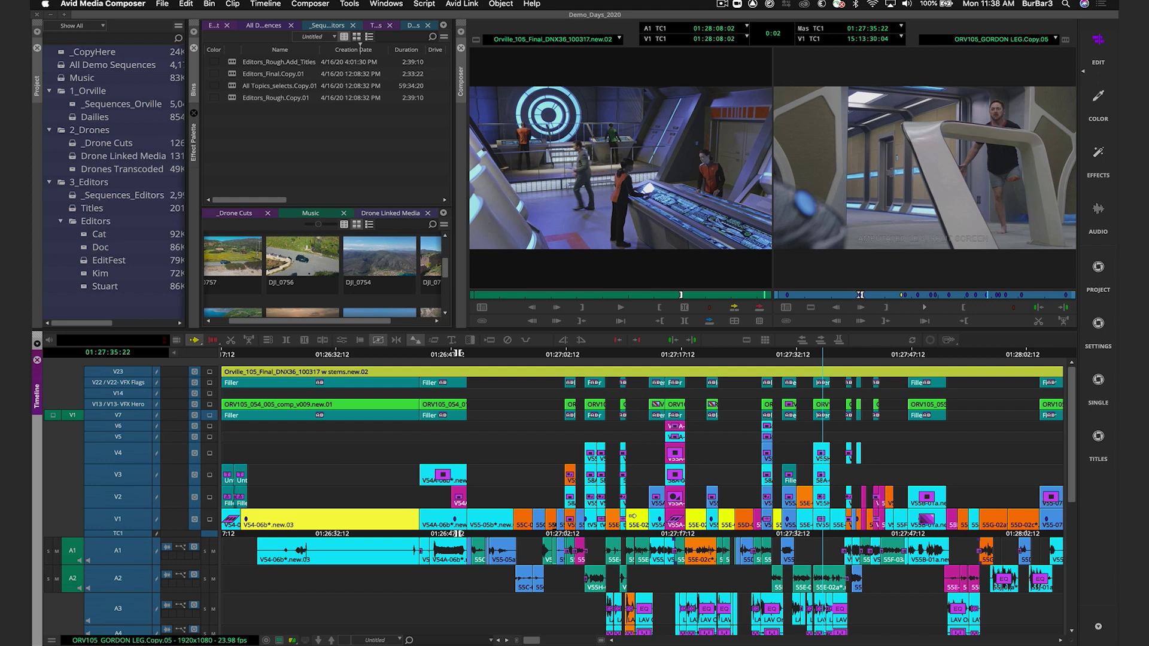
pyautogui.rightClick(642, 522)
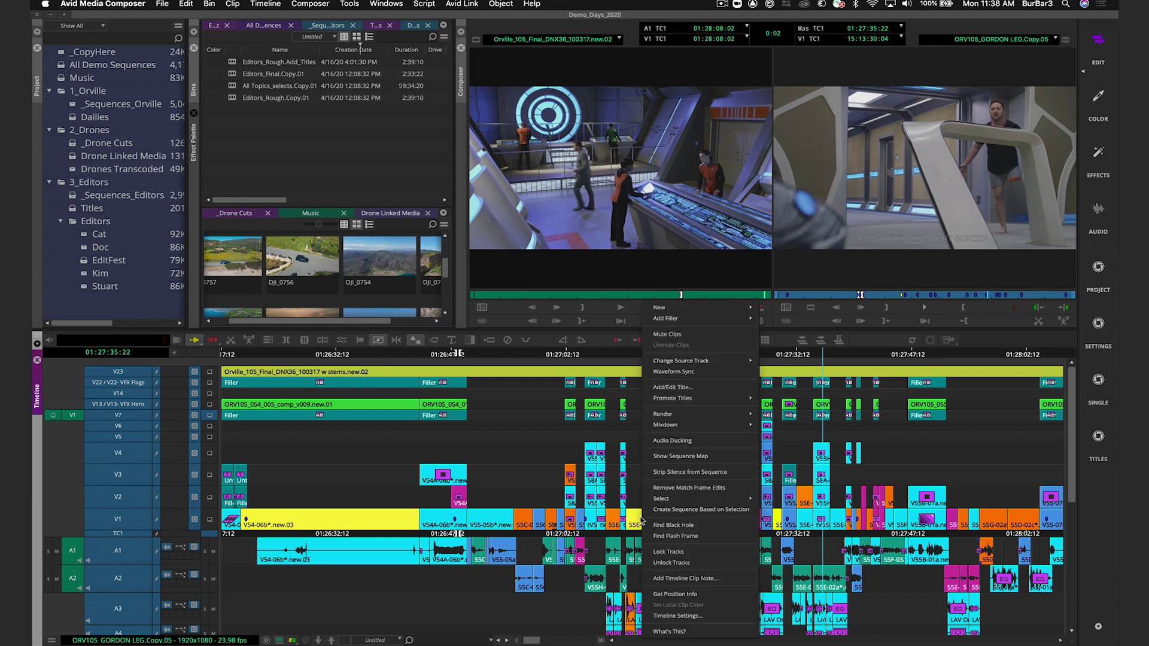
pyautogui.moveTo(694, 499)
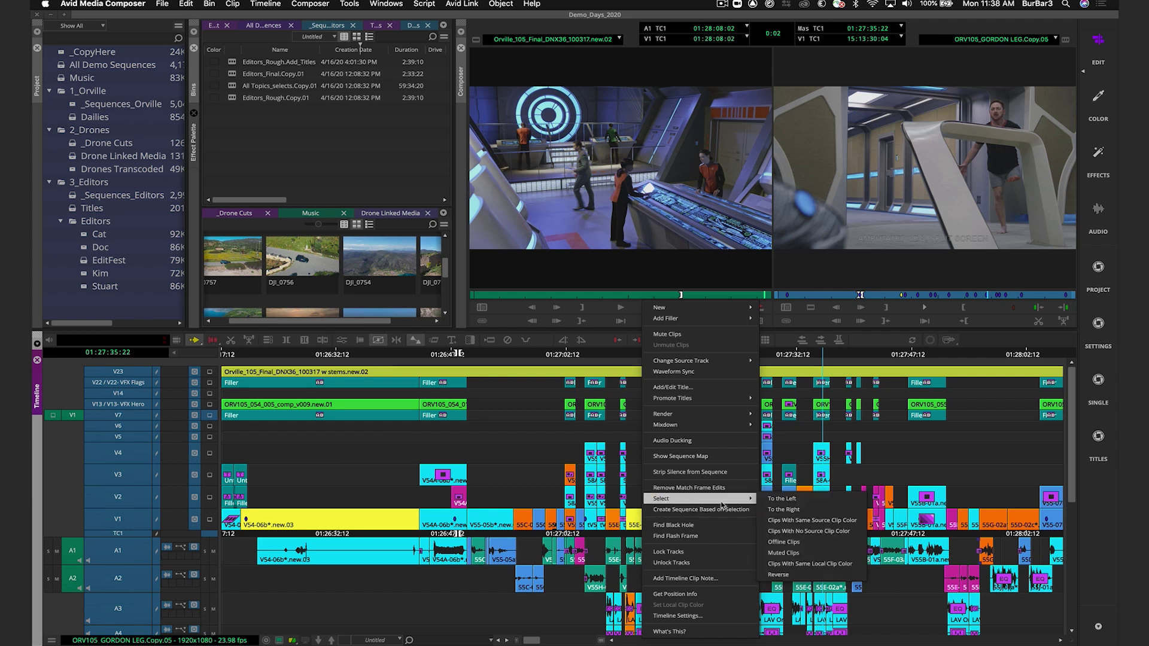
pyautogui.click(816, 522)
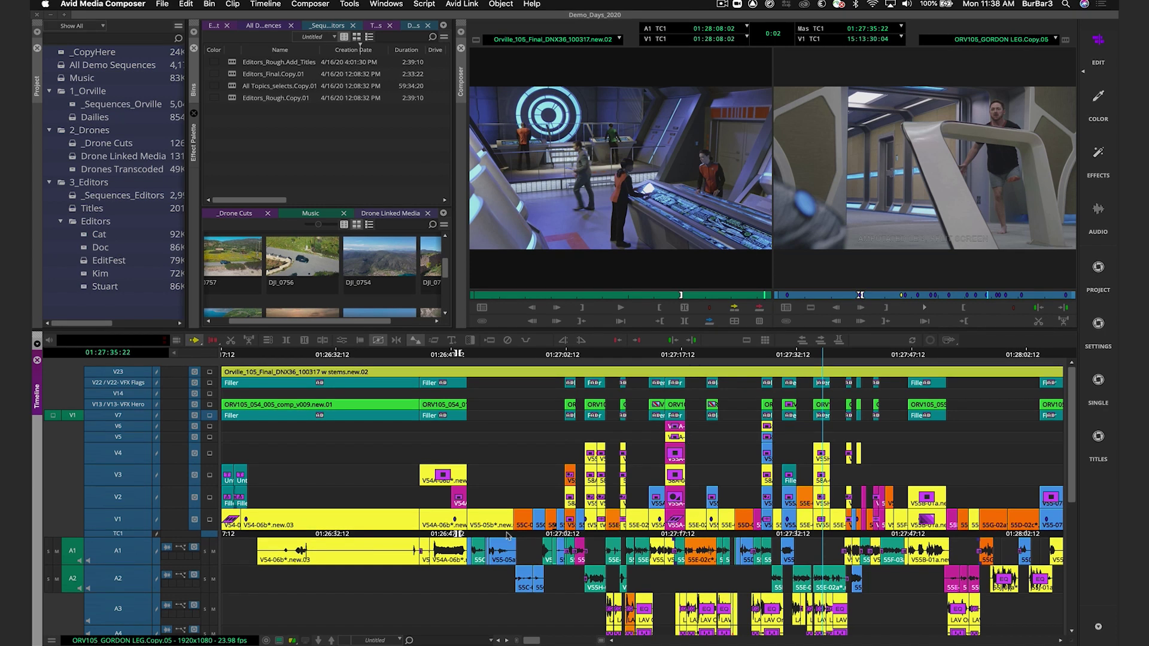
pyautogui.rightClick(494, 518)
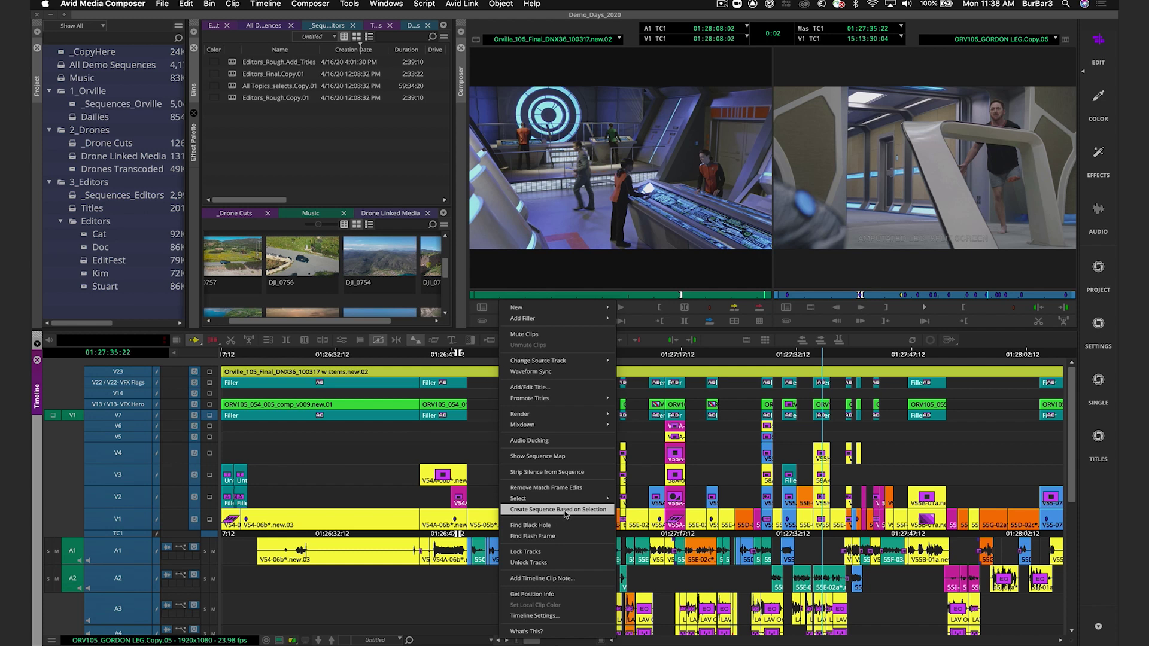
# Step: Create a sequence from the selected clips and save it in the _Sequences_Editors bin
pyautogui.click(589, 510)
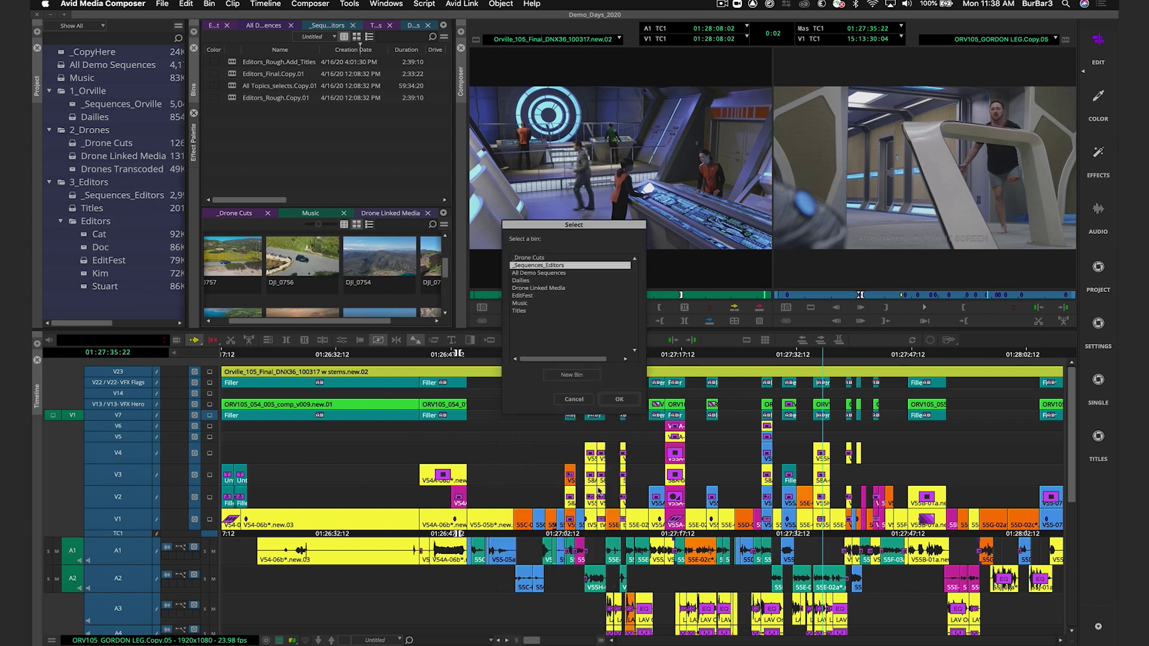
pyautogui.click(617, 400)
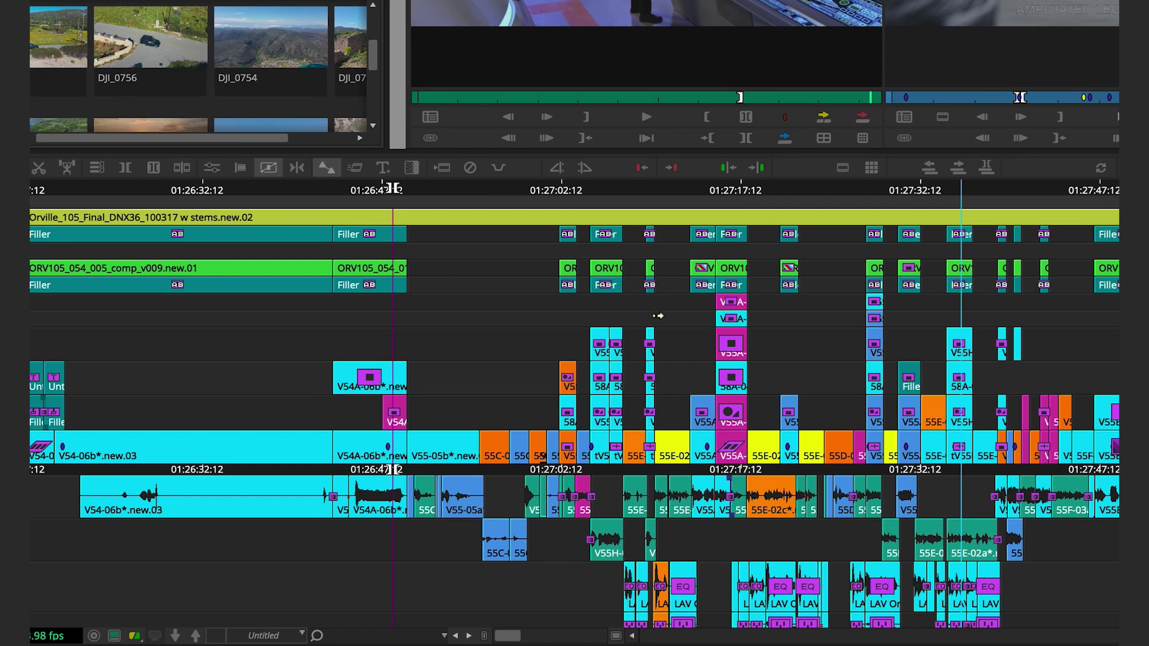
pyautogui.rightClick(668, 316)
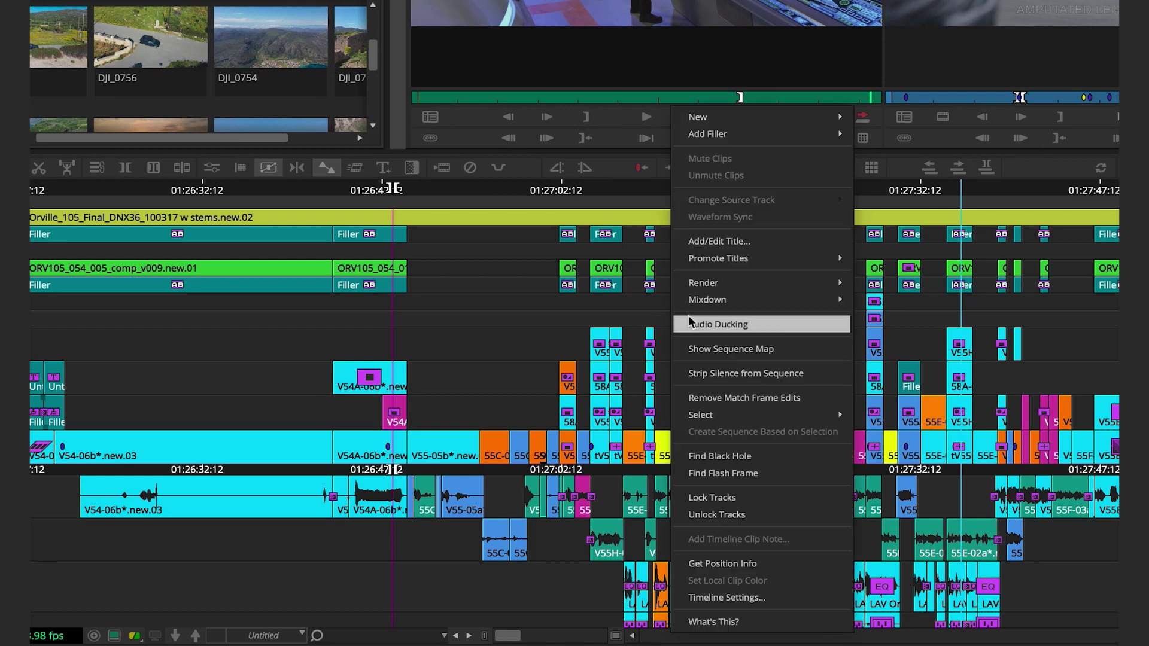
pyautogui.moveTo(728, 415)
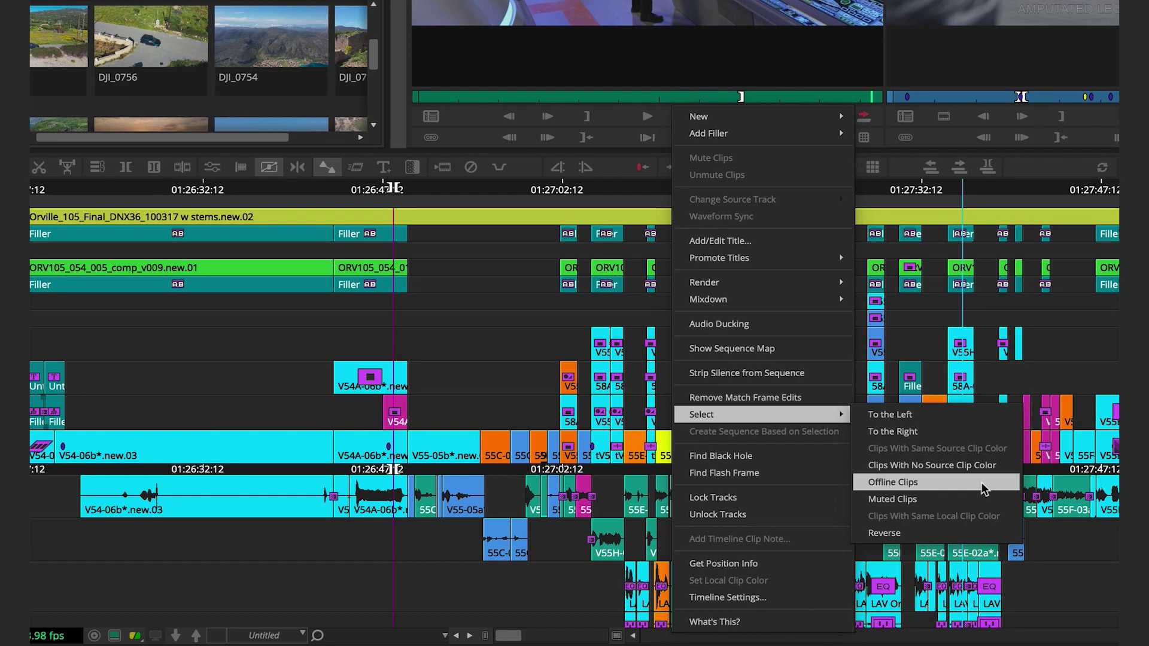
pyautogui.click(941, 487)
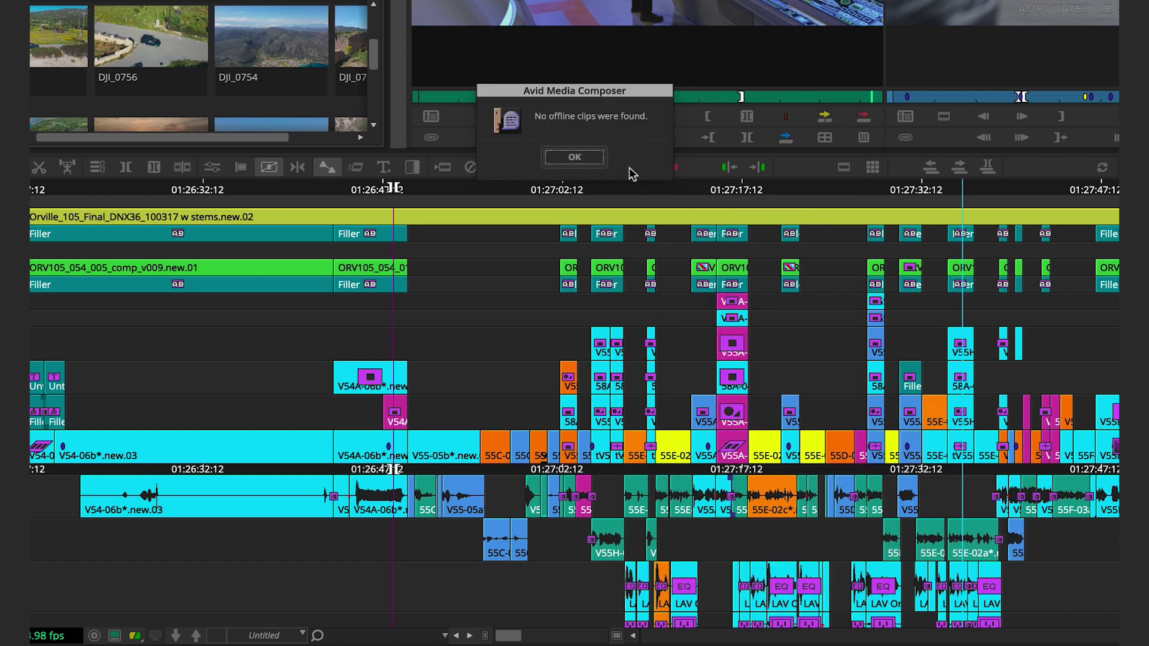
pyautogui.click(576, 158)
# Step: Use Select > Muted Clips to select the sequence's muted clips
pyautogui.rightClick(772, 302)
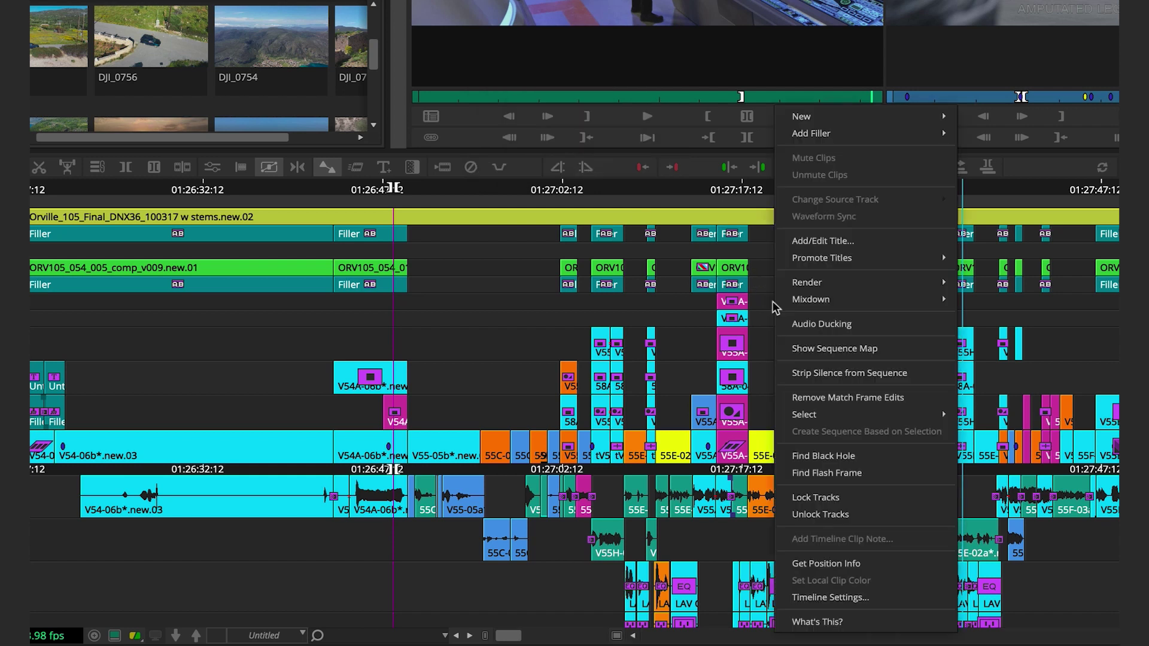
pyautogui.moveTo(812, 415)
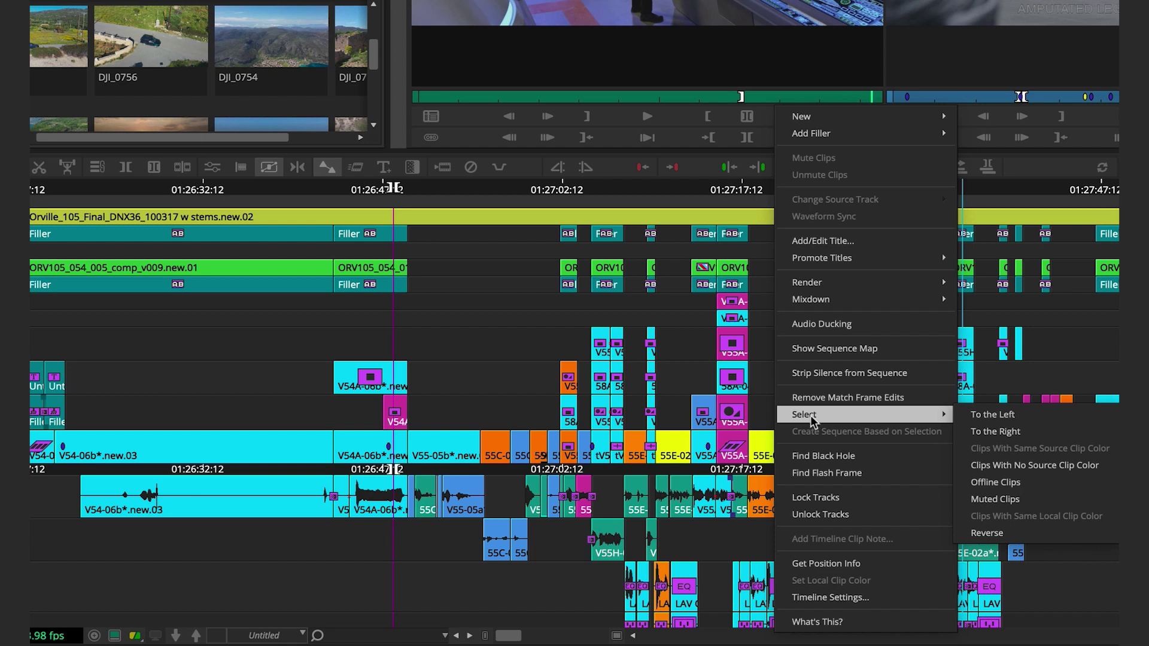
pyautogui.click(1038, 498)
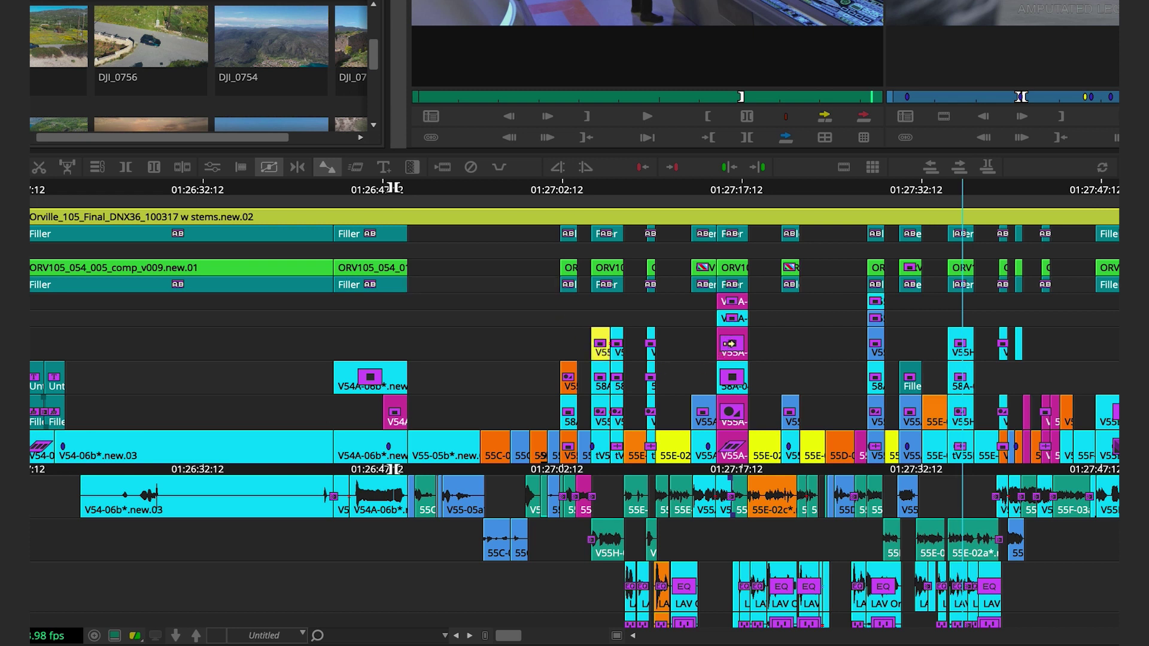
# Step: Mute the V55A, V55 and V54A clips
pyautogui.click(730, 344)
pyautogui.keyDown('shift'); pyautogui.click(600, 413); pyautogui.keyUp('shift')
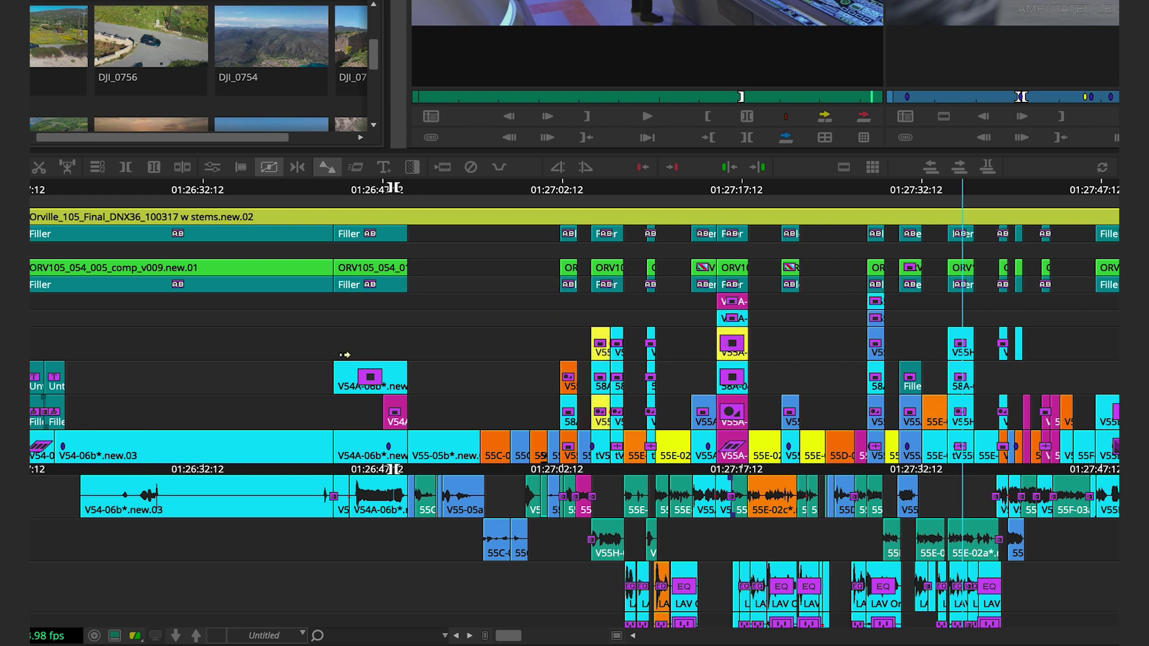
pyautogui.keyDown('shift'); pyautogui.click(347, 374); pyautogui.keyUp('shift')
pyautogui.rightClick(362, 377)
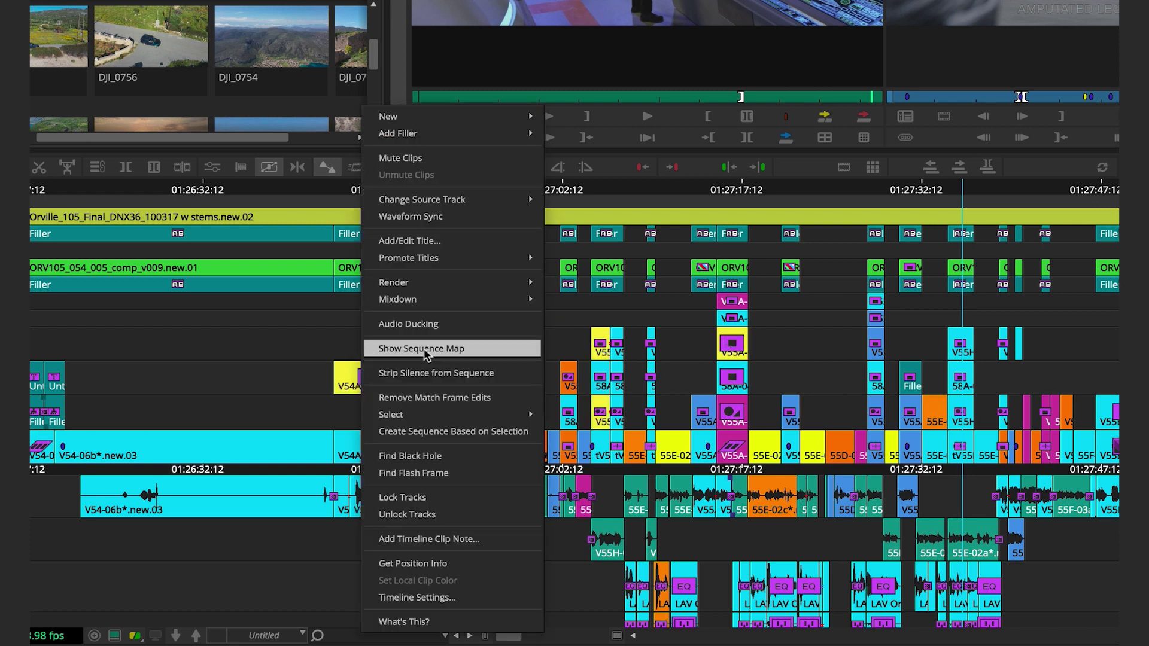
pyautogui.click(439, 158)
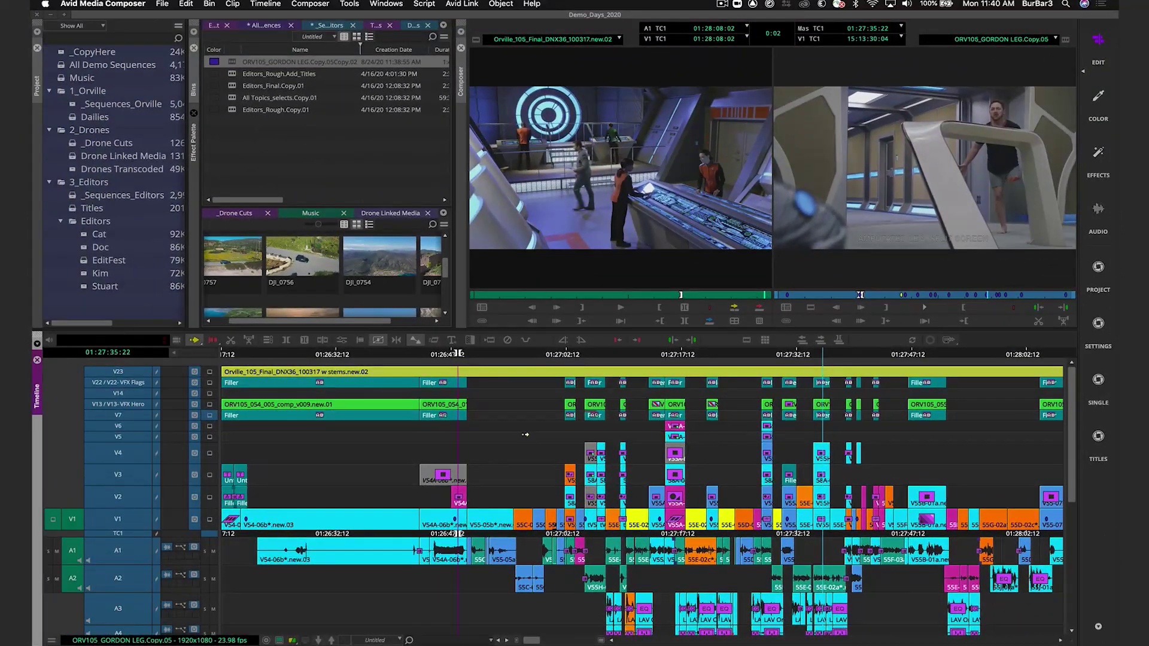
# Step: Select the muted clips in the sequence and unmute them
pyautogui.rightClick(447, 474)
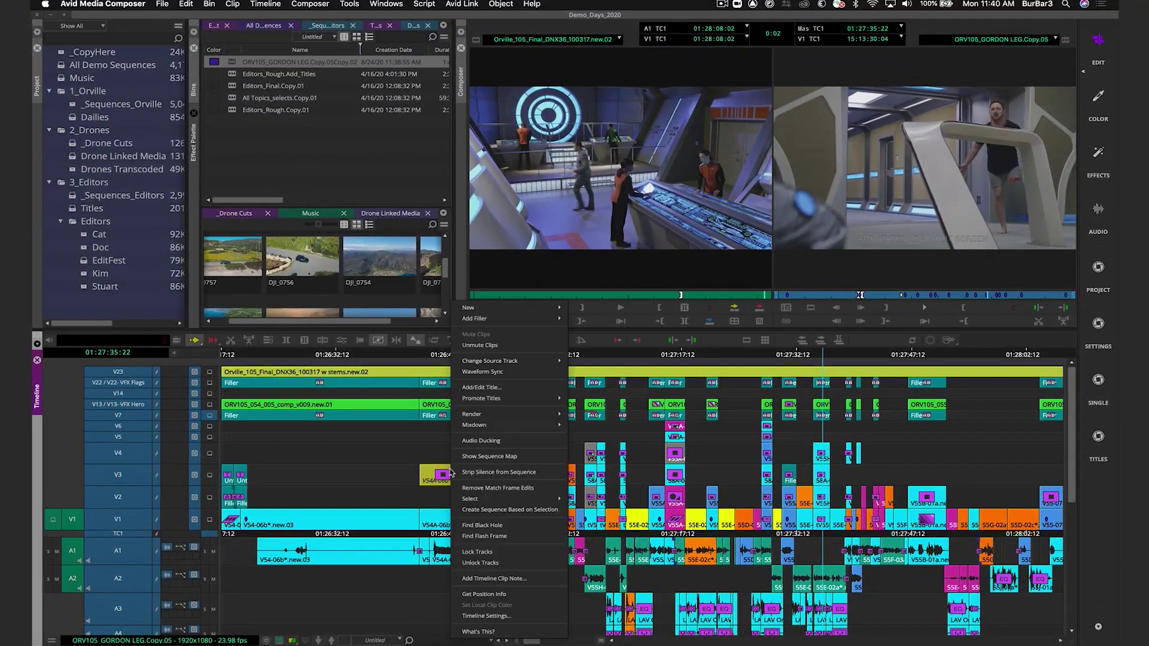
pyautogui.moveTo(496, 498)
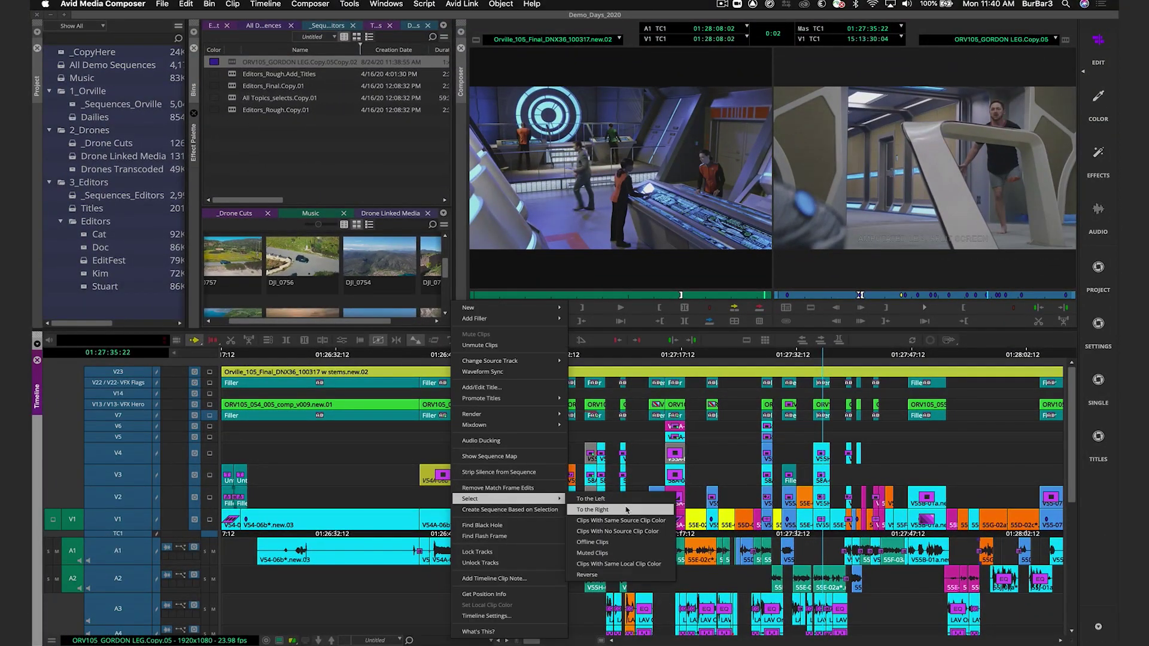
pyautogui.click(626, 554)
pyautogui.rightClick(544, 447)
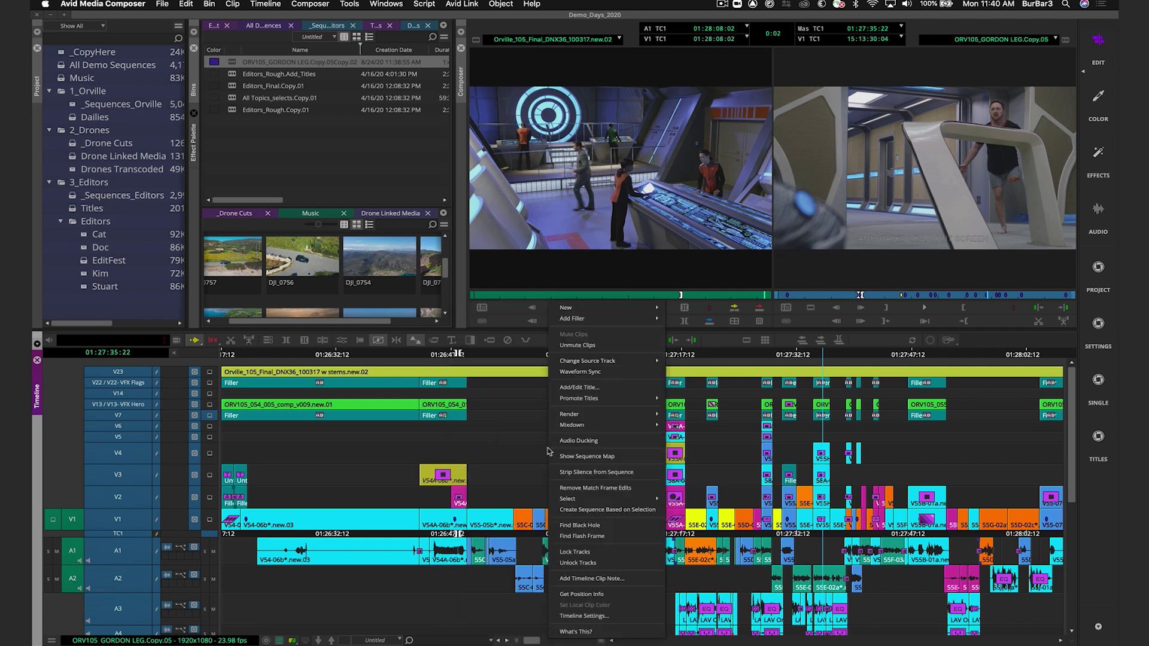
pyautogui.click(601, 346)
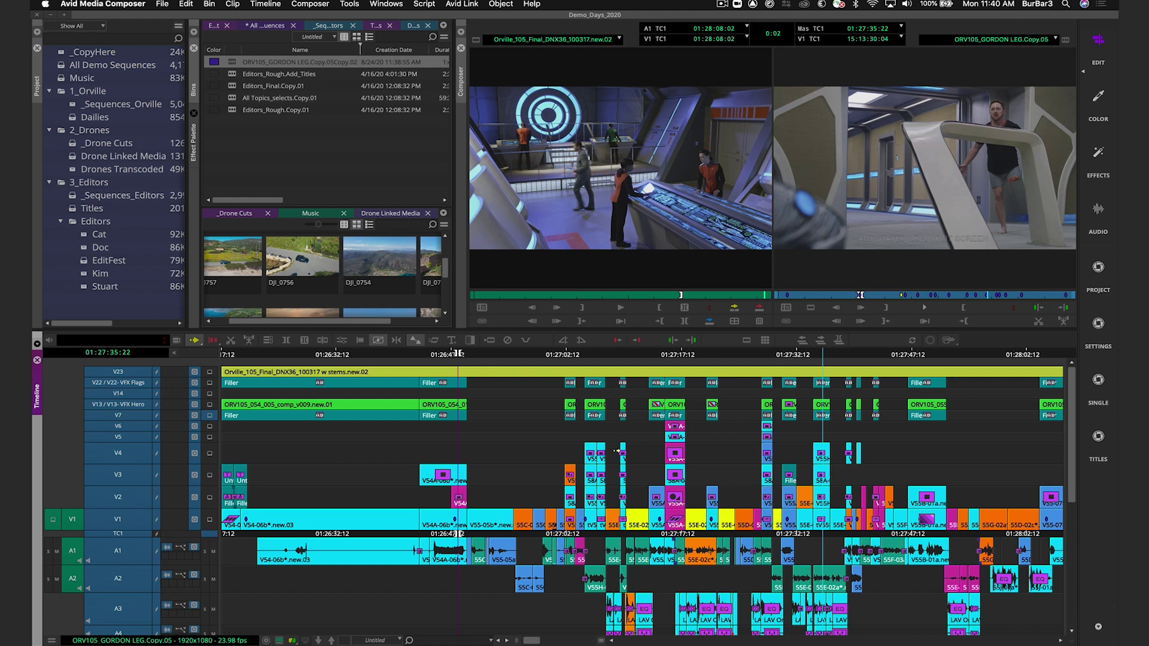
# Step: Review the Select submenu options, then select the filler segment on track V7
pyautogui.rightClick(641, 450)
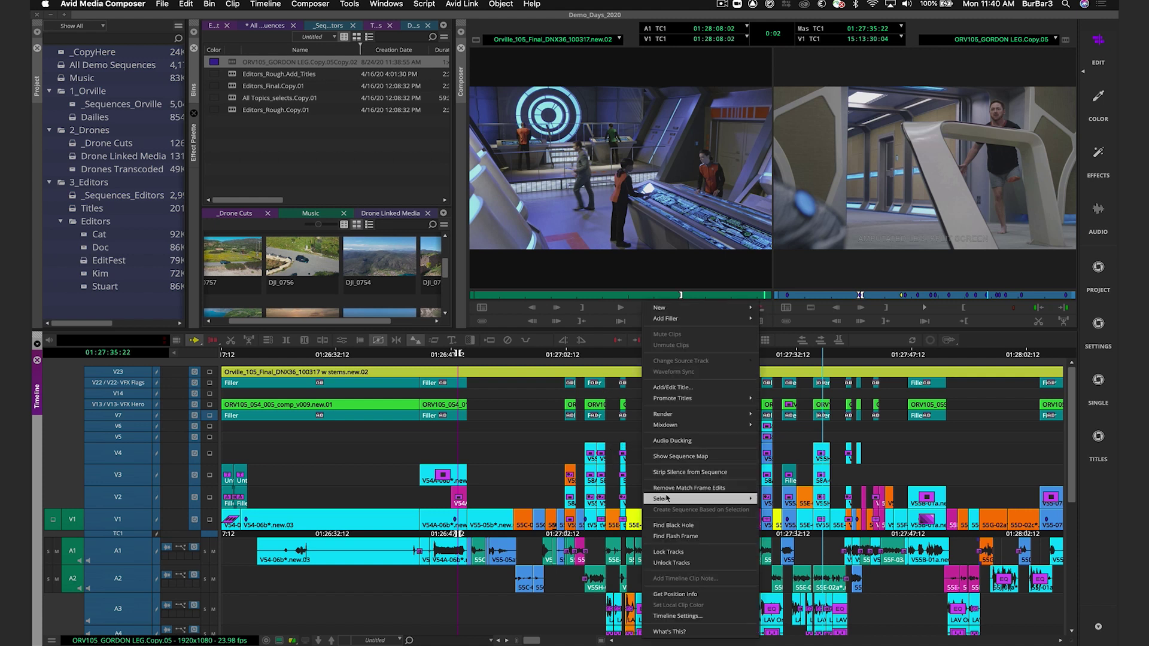
pyautogui.moveTo(668, 500)
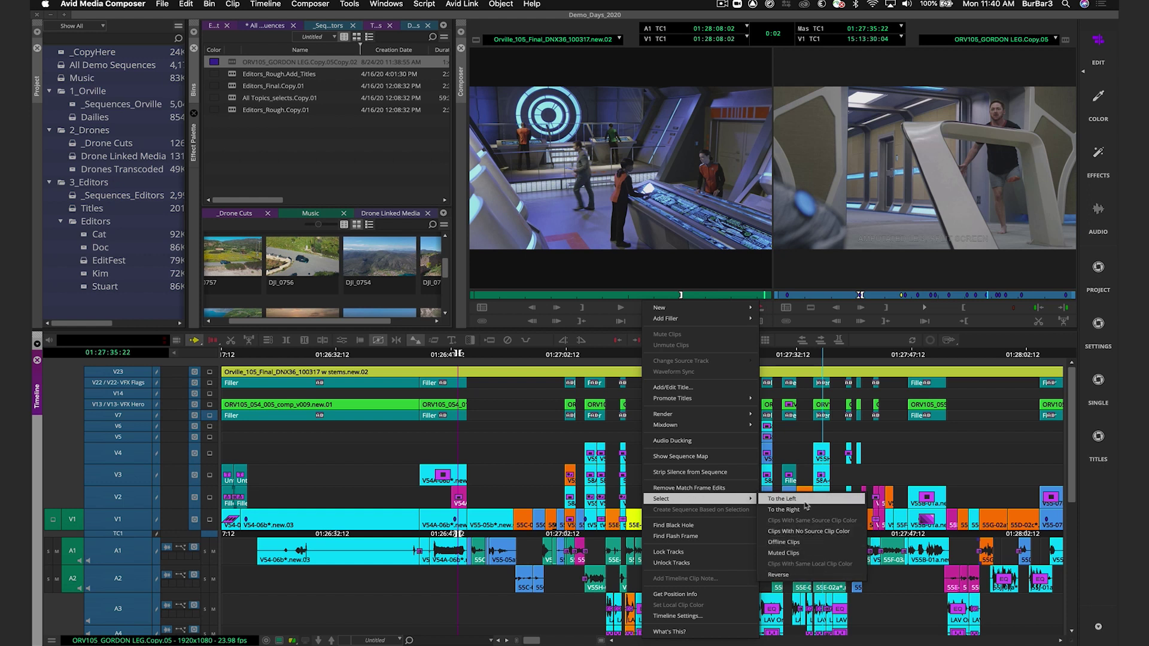
pyautogui.click(533, 411)
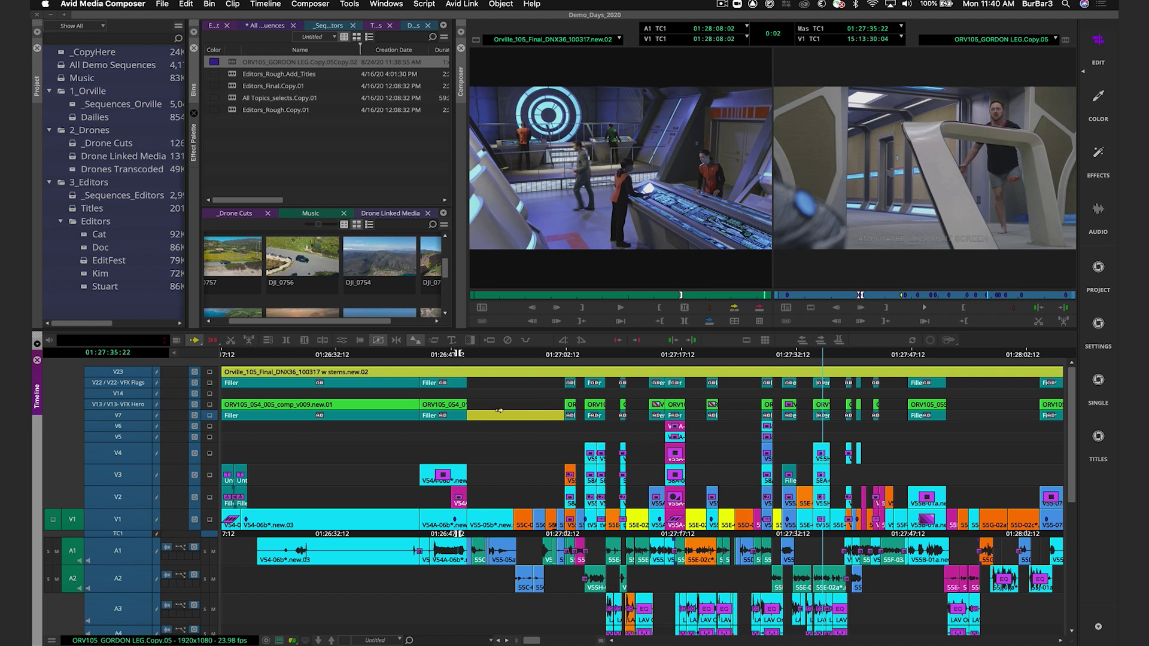
# Step: Select individual segments: the filler on V7, the clip on V23, the filler on V22 and the clip on V13
pyautogui.press('Delete')
pyautogui.click(443, 415)
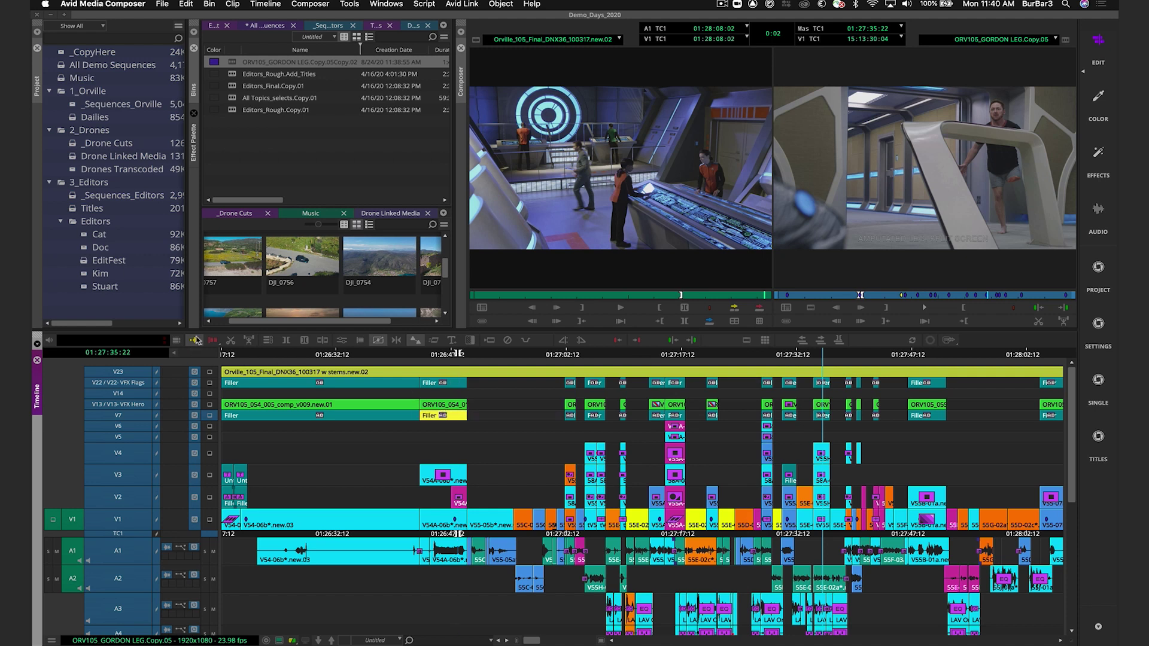
pyautogui.click(295, 371)
pyautogui.click(319, 383)
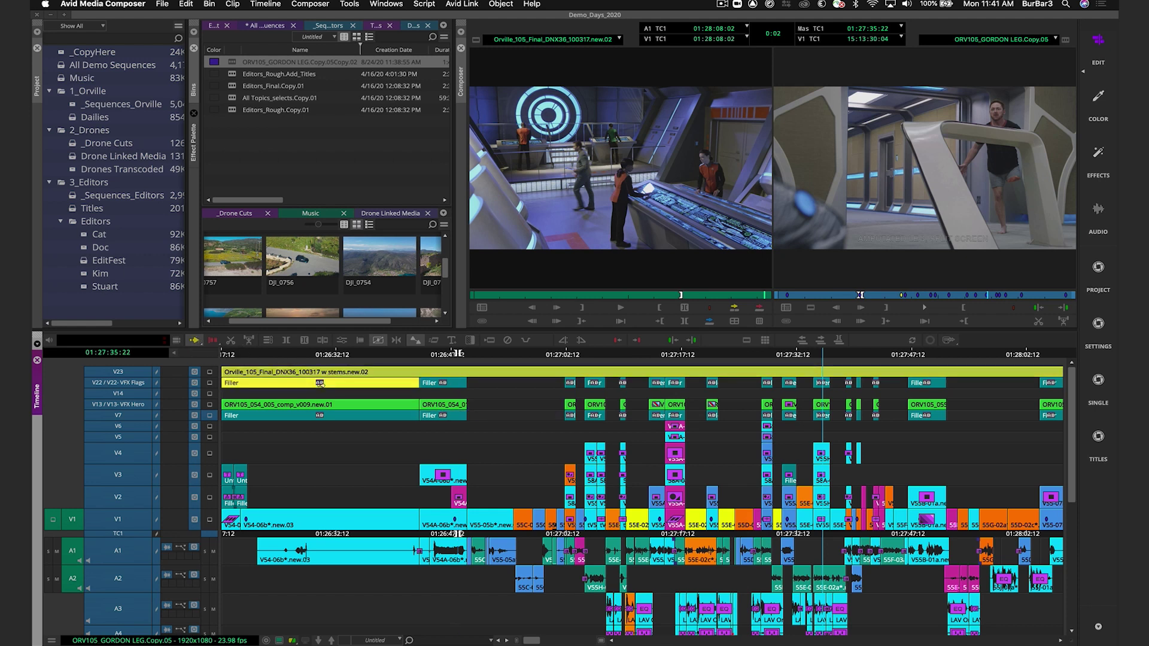
pyautogui.click(332, 404)
# Step: Select all segments right of the playhead, then switch back to all segments on its left
pyautogui.click(819, 342)
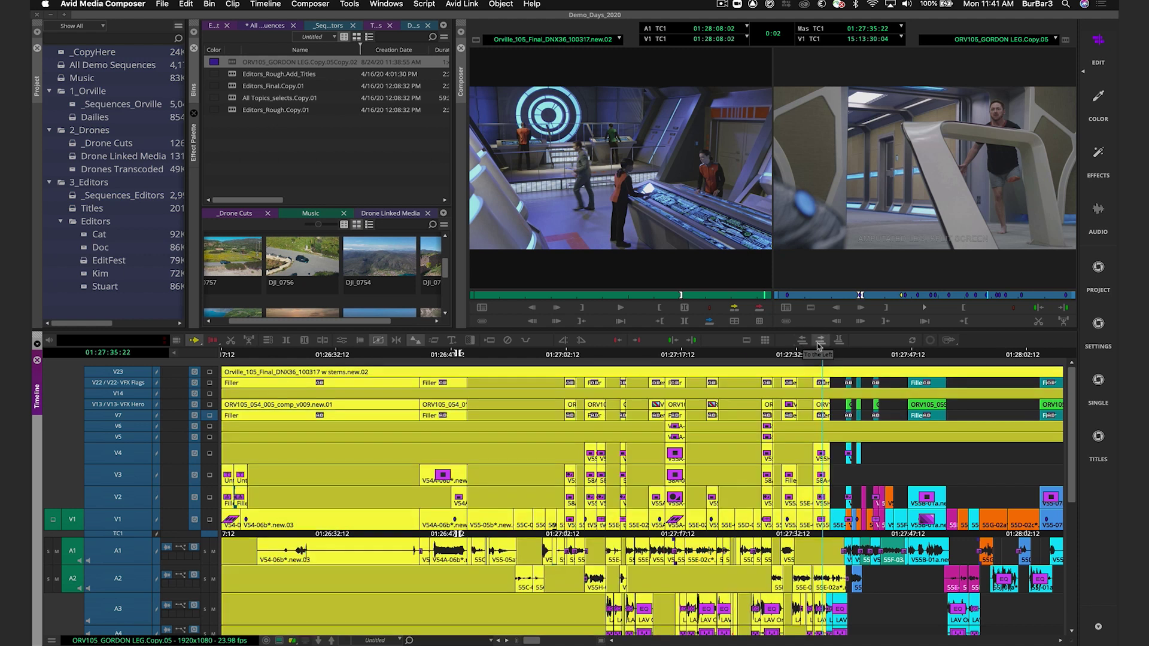
pyautogui.click(819, 341)
pyautogui.click(802, 341)
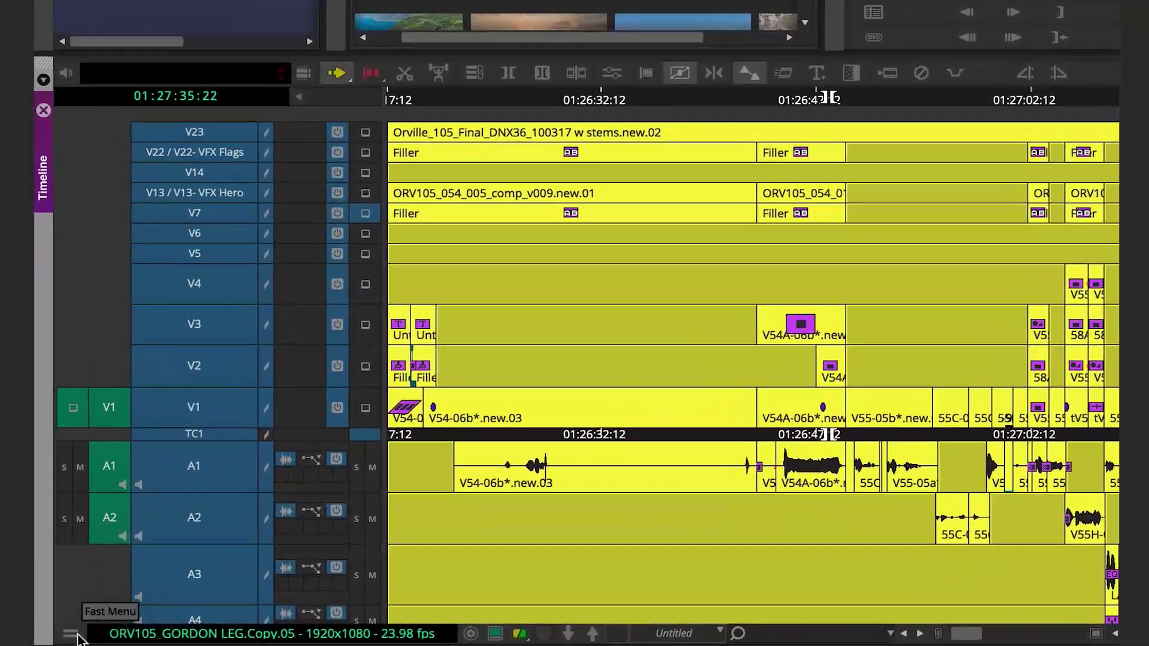
pyautogui.click(71, 637)
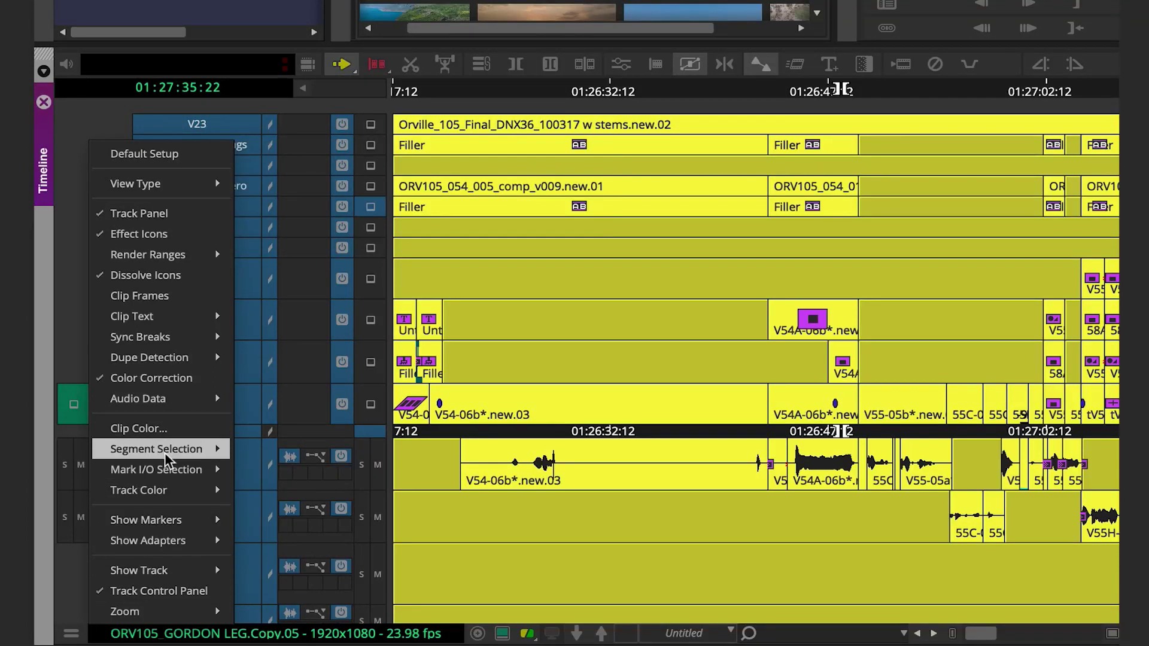
# Step: Set Segment Selection in the Timeline Fast Menu to Use Default Color
pyautogui.moveTo(167, 457)
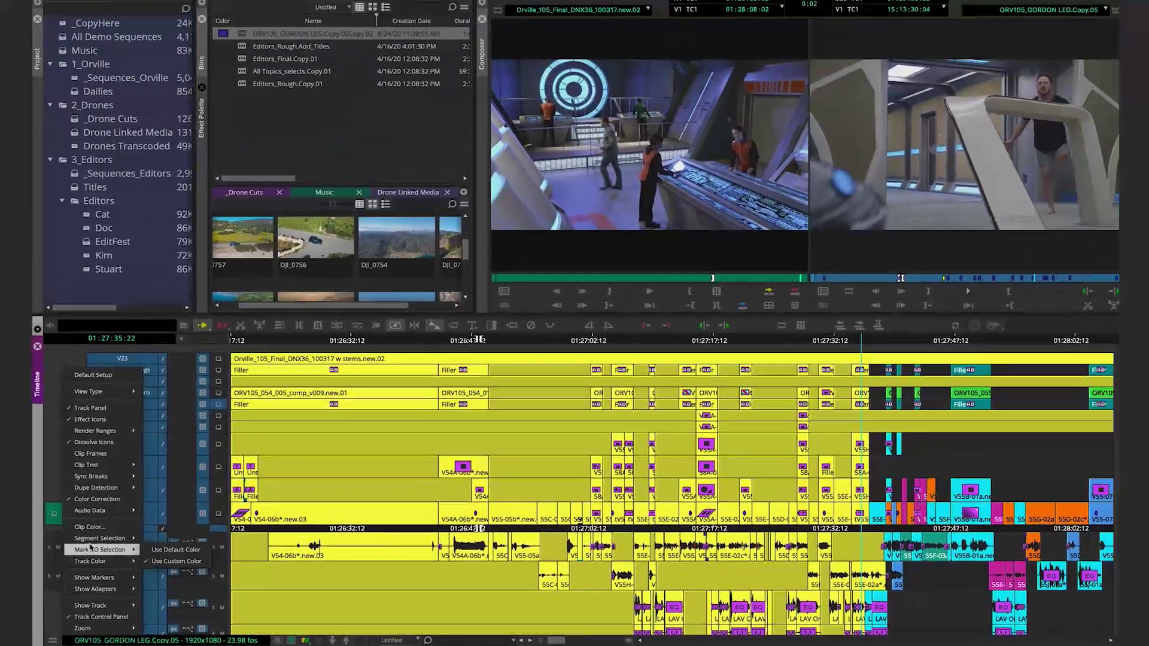
pyautogui.moveTo(185, 487)
pyautogui.click(143, 543)
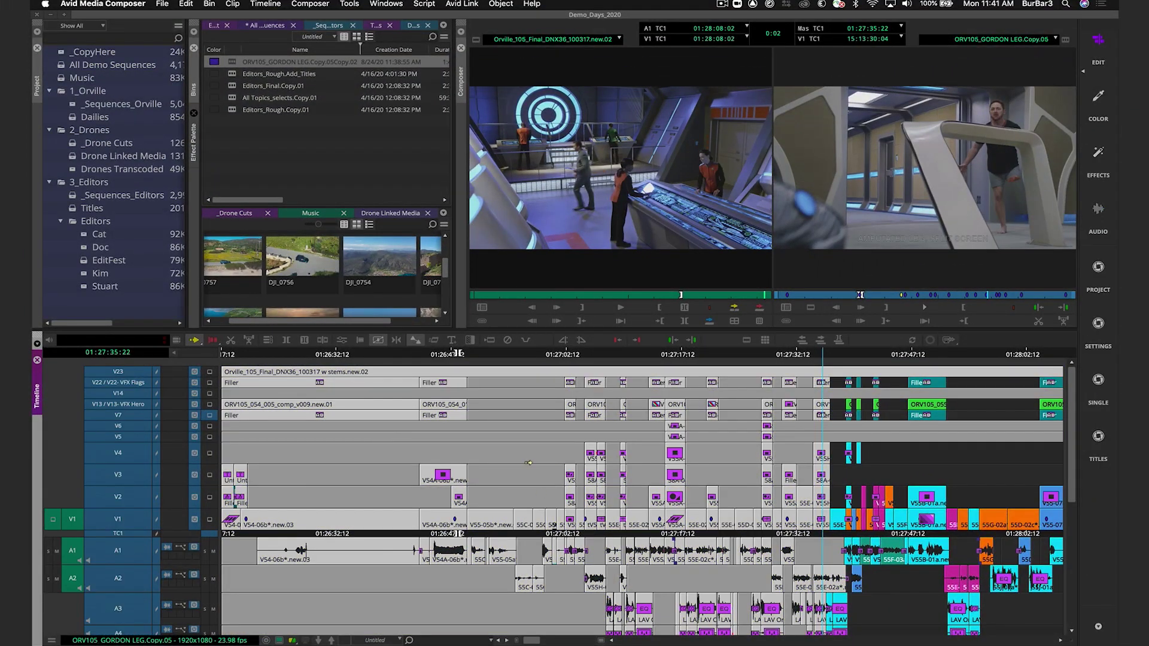
# Step: Give selected segments a custom bright green colour and park the playhead at 01:26:38:01
pyautogui.click(51, 640)
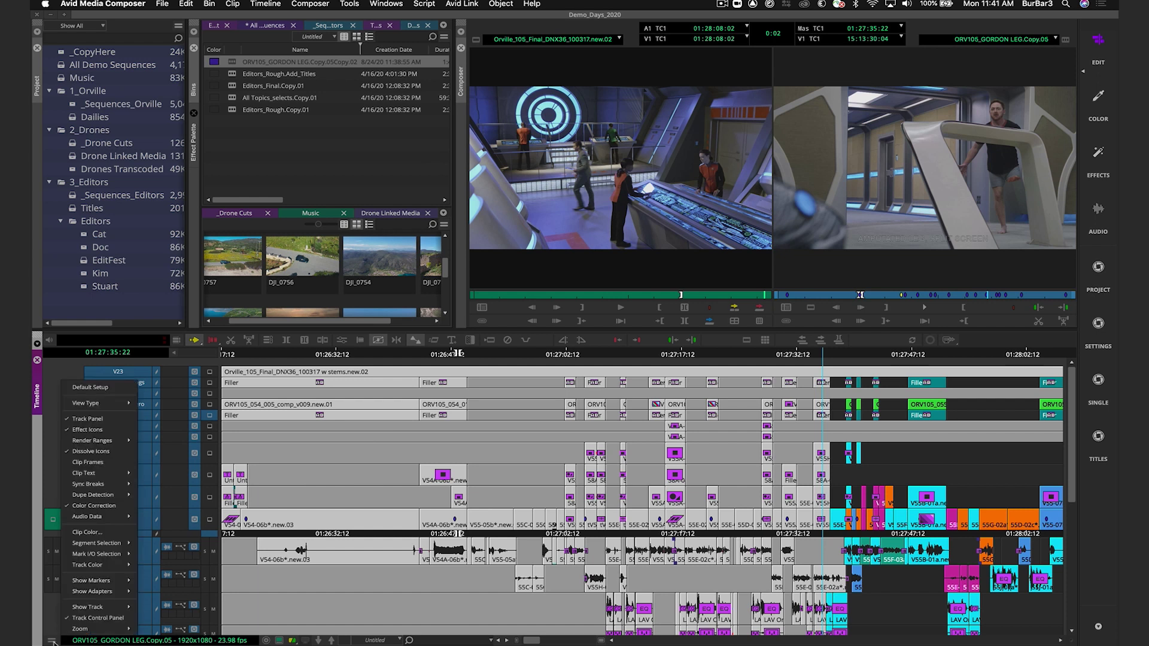
pyautogui.click(165, 550)
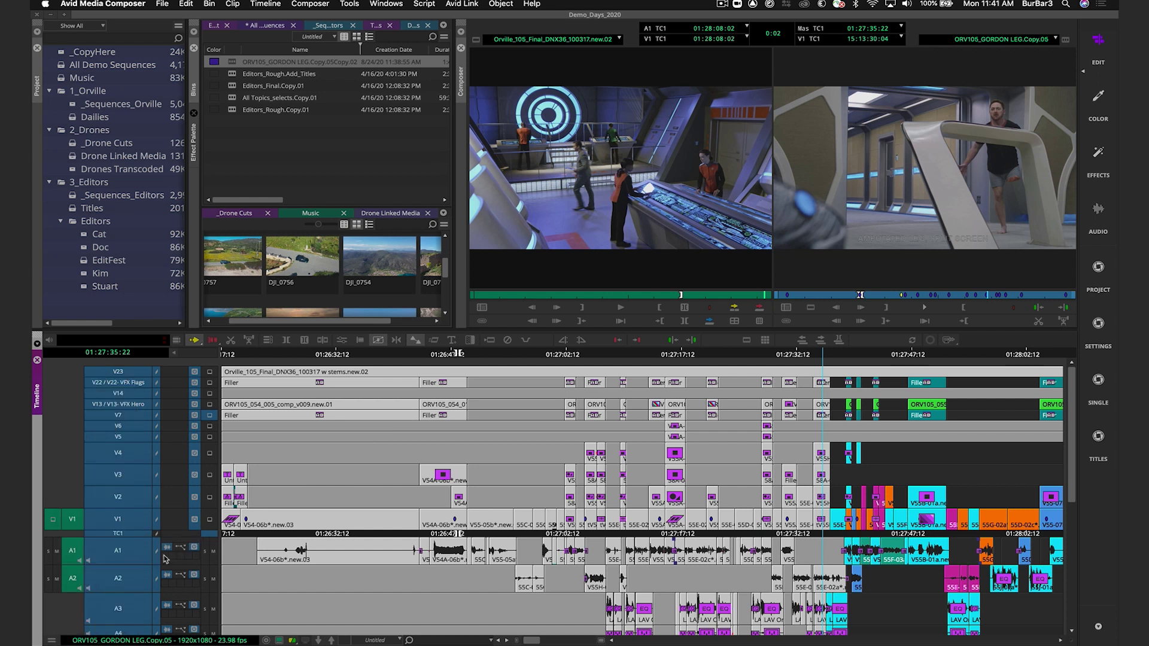
pyautogui.click(349, 306)
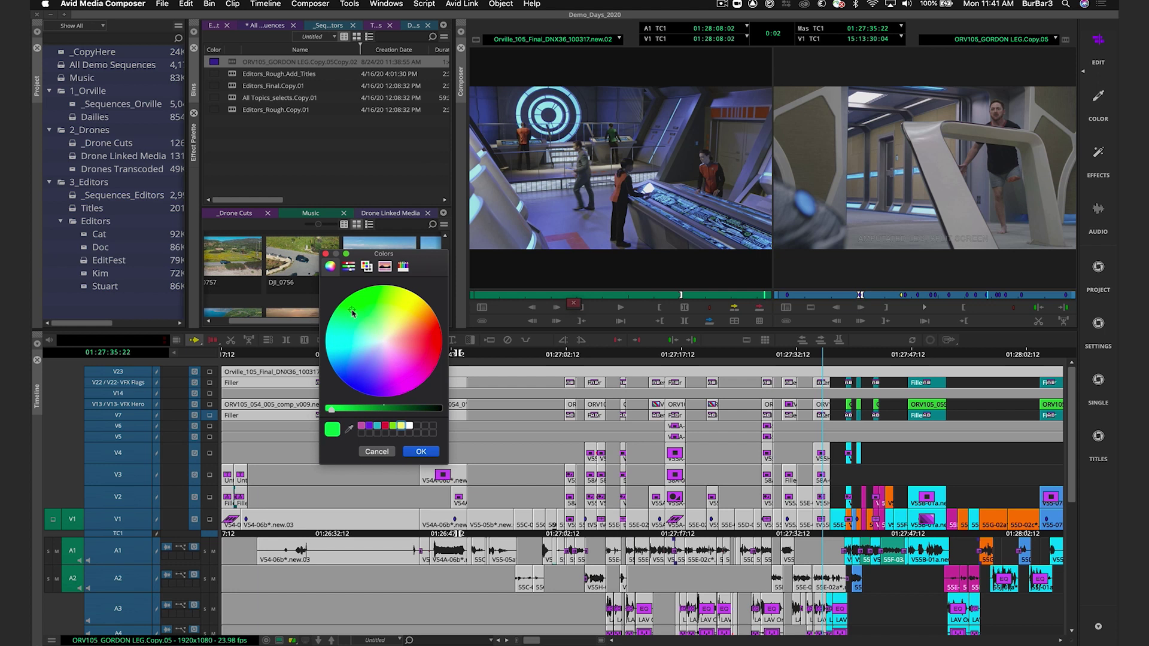
pyautogui.click(419, 452)
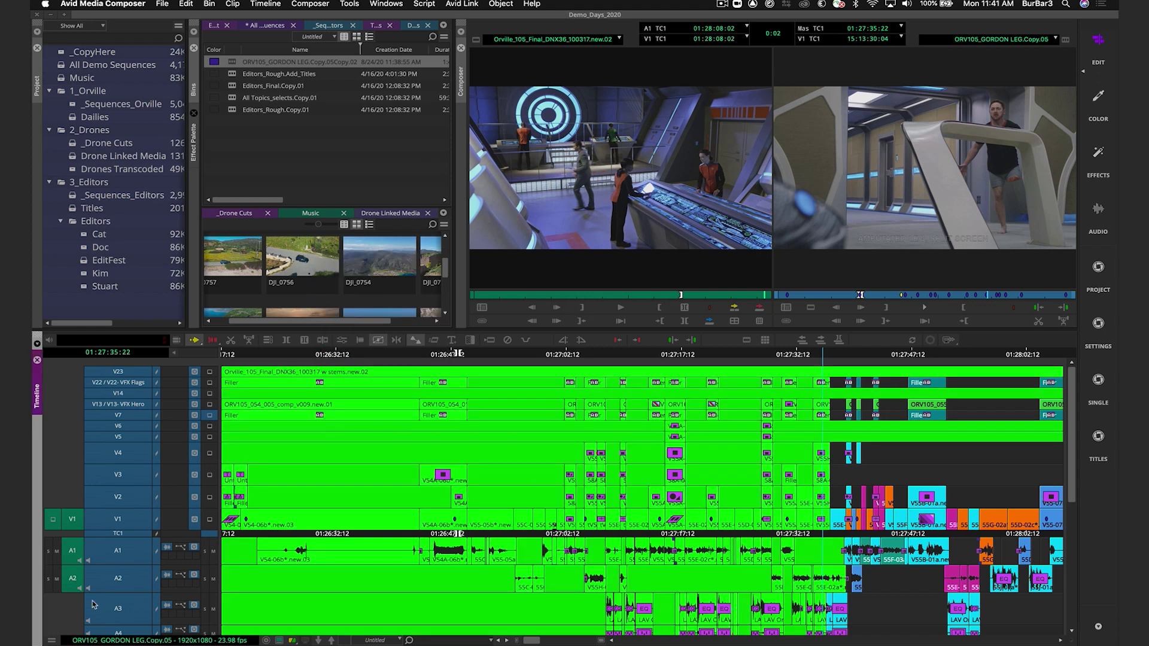
pyautogui.click(379, 355)
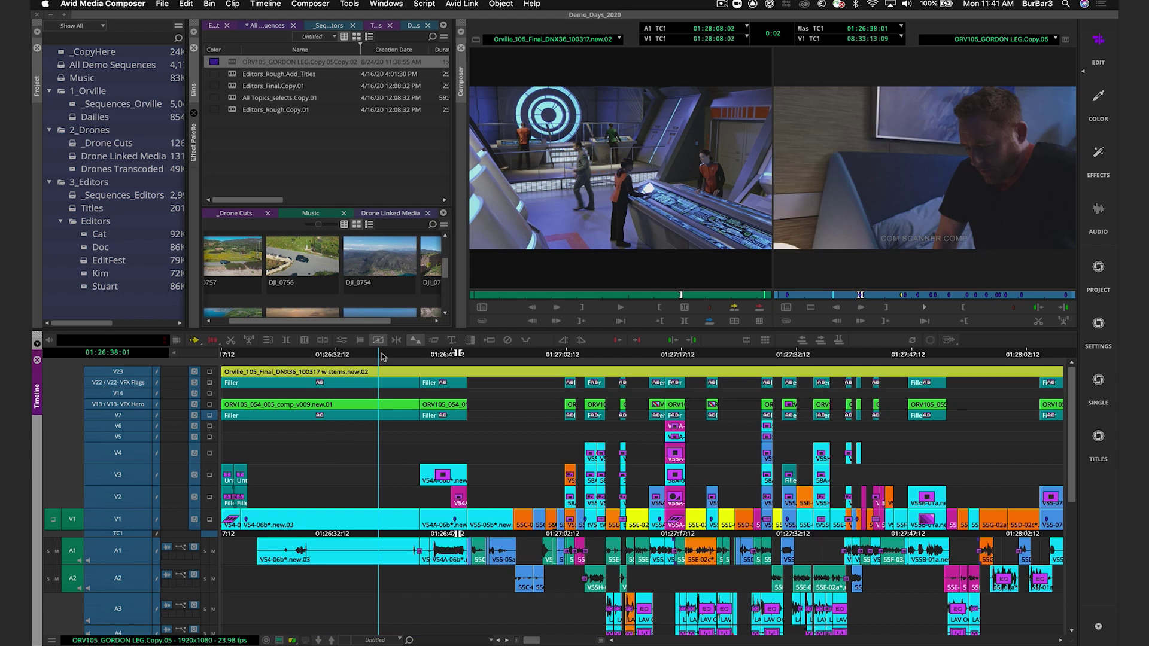
# Step: Mark an In/Out range ending at 01:26:43:00 and show marked ranges in a custom red-orange colour
pyautogui.press('i')
pyautogui.moveTo(404, 413); pyautogui.dragTo(418, 419)
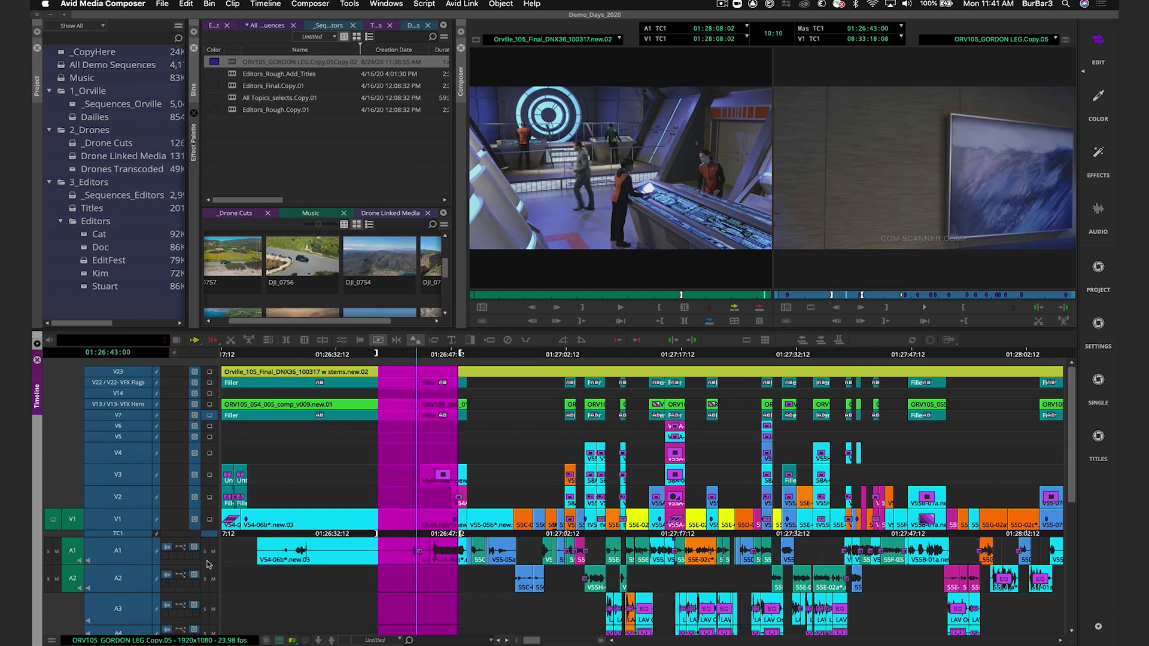
pyautogui.click(51, 640)
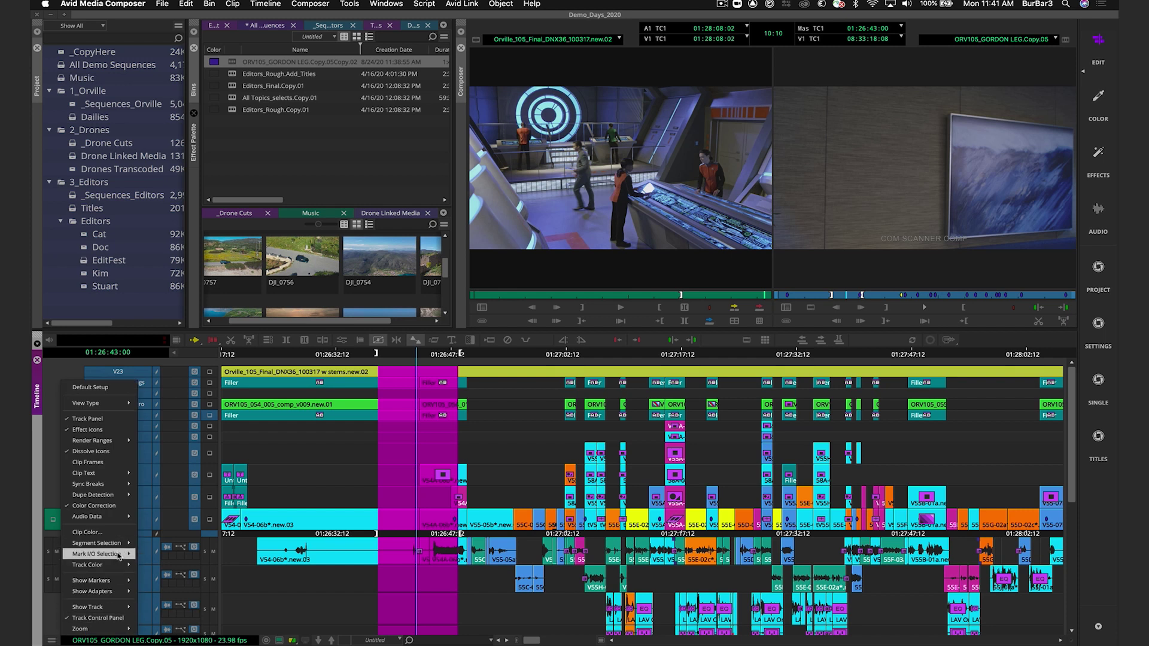
pyautogui.moveTo(119, 555)
pyautogui.click(168, 564)
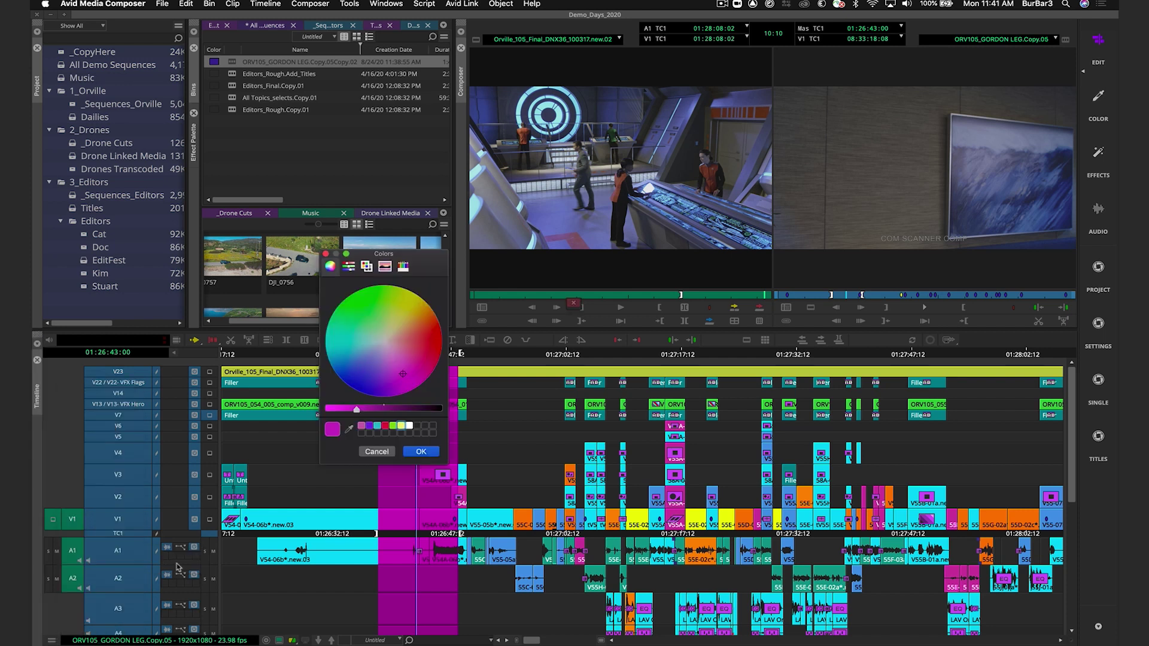
pyautogui.moveTo(378, 392); pyautogui.dragTo(429, 327)
pyautogui.click(421, 451)
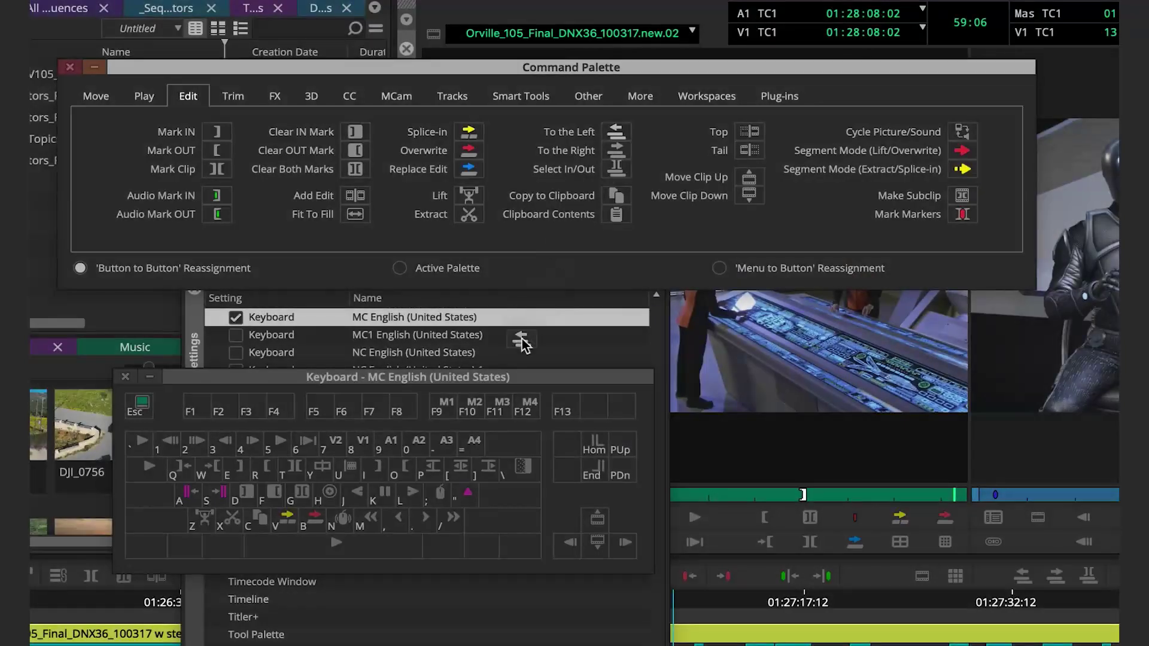
# Step: Map To the Left onto the [ key and recolour the marked In/Out range blue
pyautogui.moveTo(522, 344); pyautogui.dragTo(435, 472)
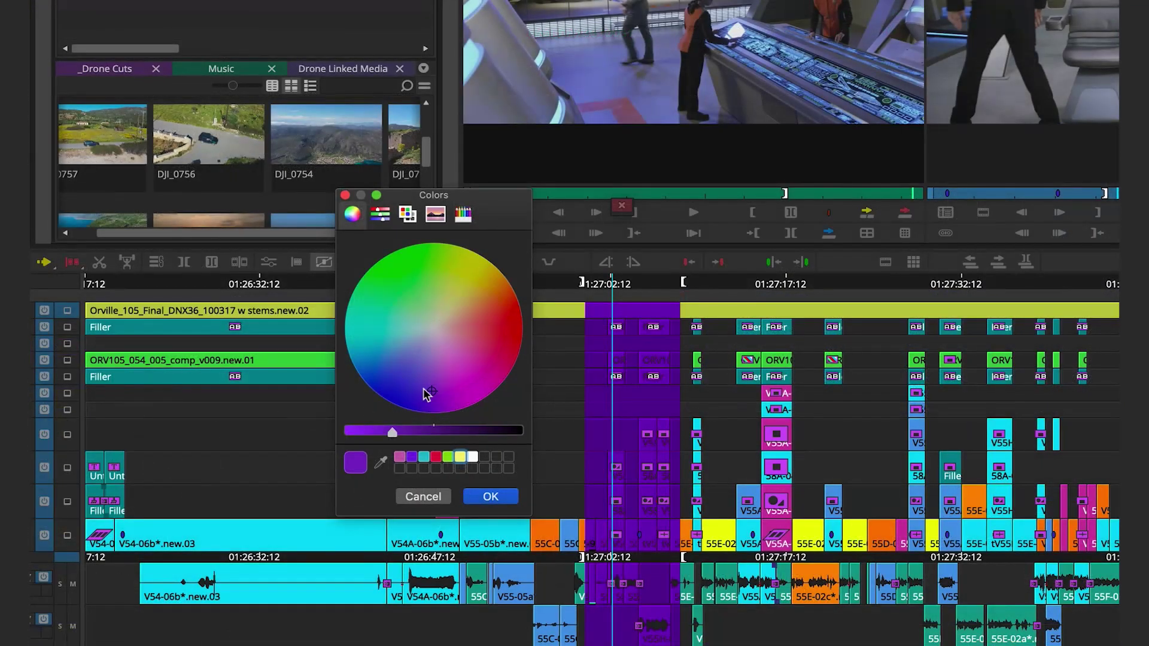
pyautogui.click(377, 355)
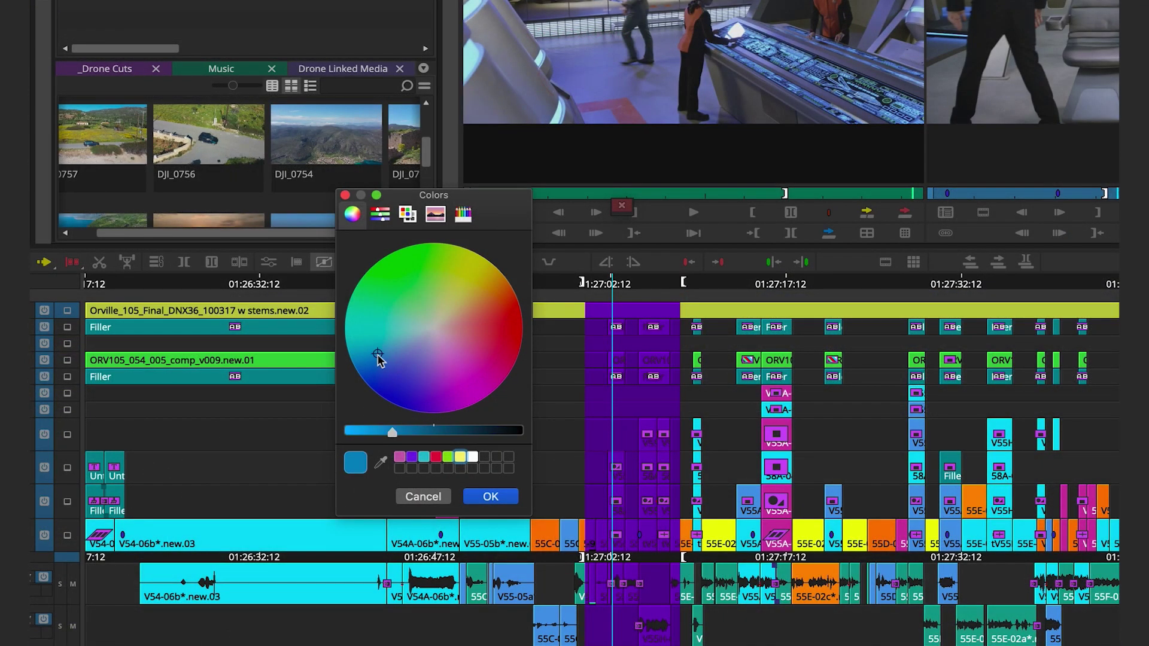
pyautogui.click(501, 499)
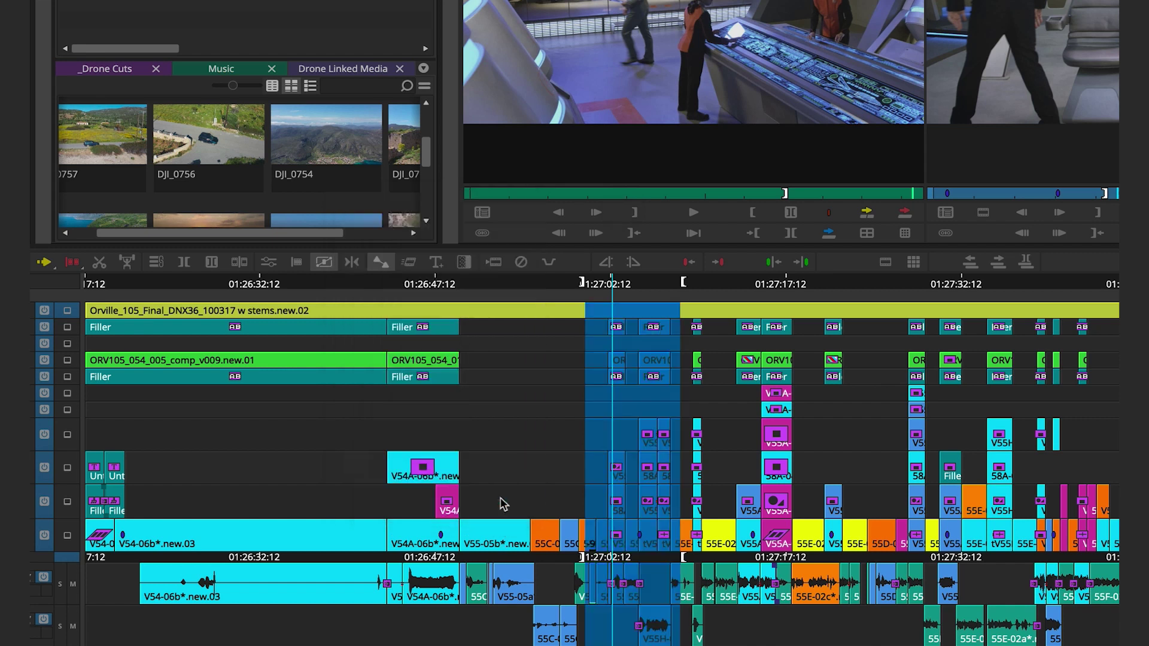